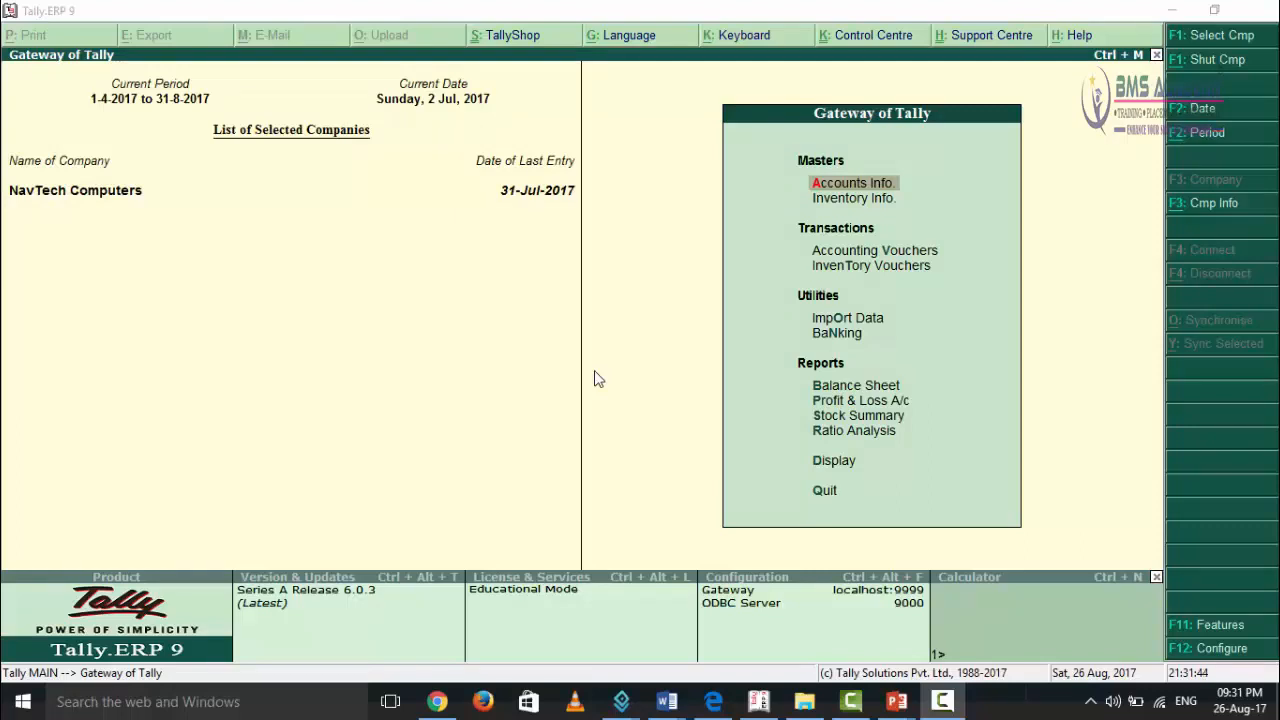
- Open the list of existing ledgers for altering a single ledger in the accounts masters
click(846, 187)
key(Down)
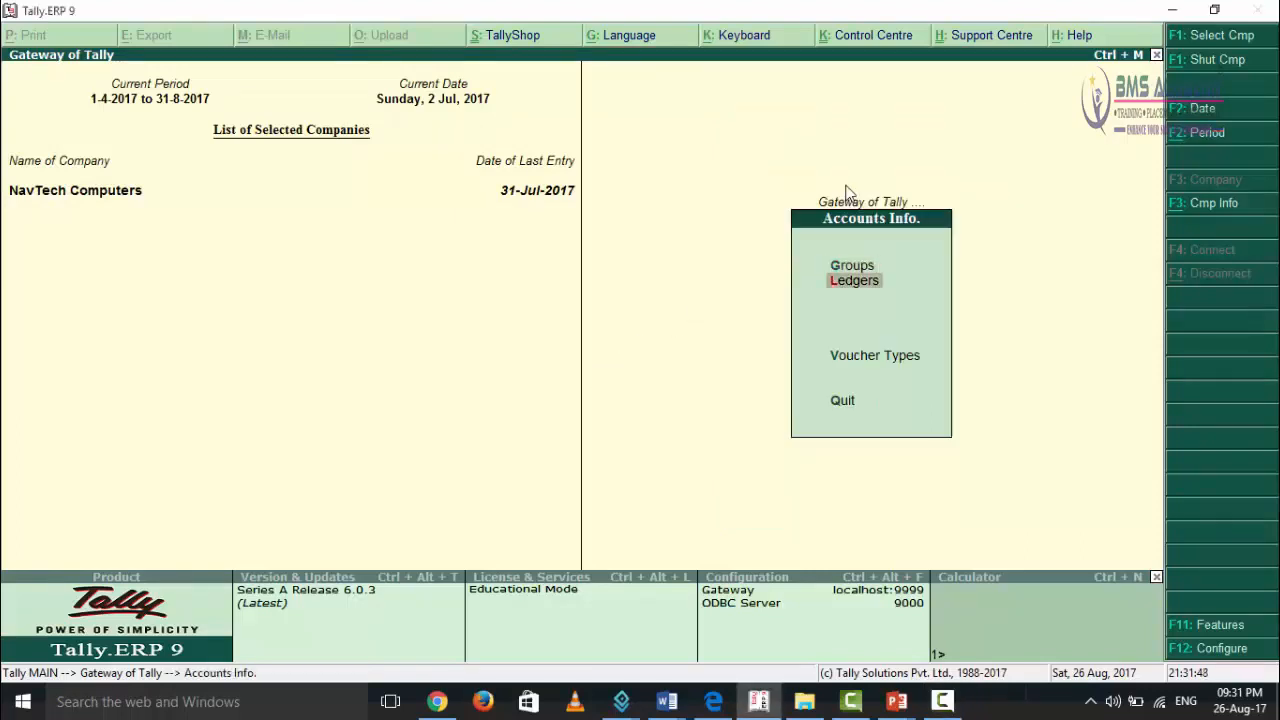
key(Return)
key(Down)
key(Down)
key(Return)
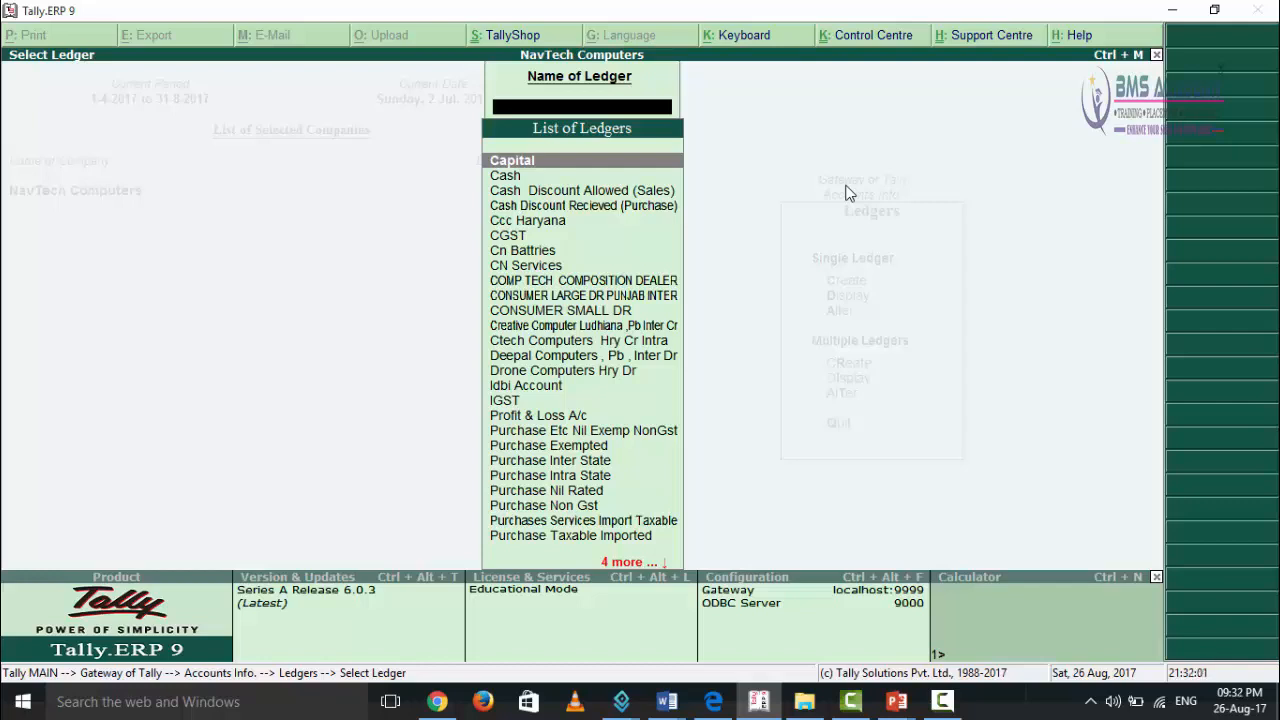
- Find the Purchase Exempted ledger in the list and open it for alteration
key(Down)
key(Down)
key(Down)
key(Down)
key(Down)
key(Down)
key(Down)
key(Down)
key(Down)
key(Down)
key(Down)
key(Down)
key(Down)
key(Down)
key(Down)
key(Down)
key(Down)
key(Down)
key(Down)
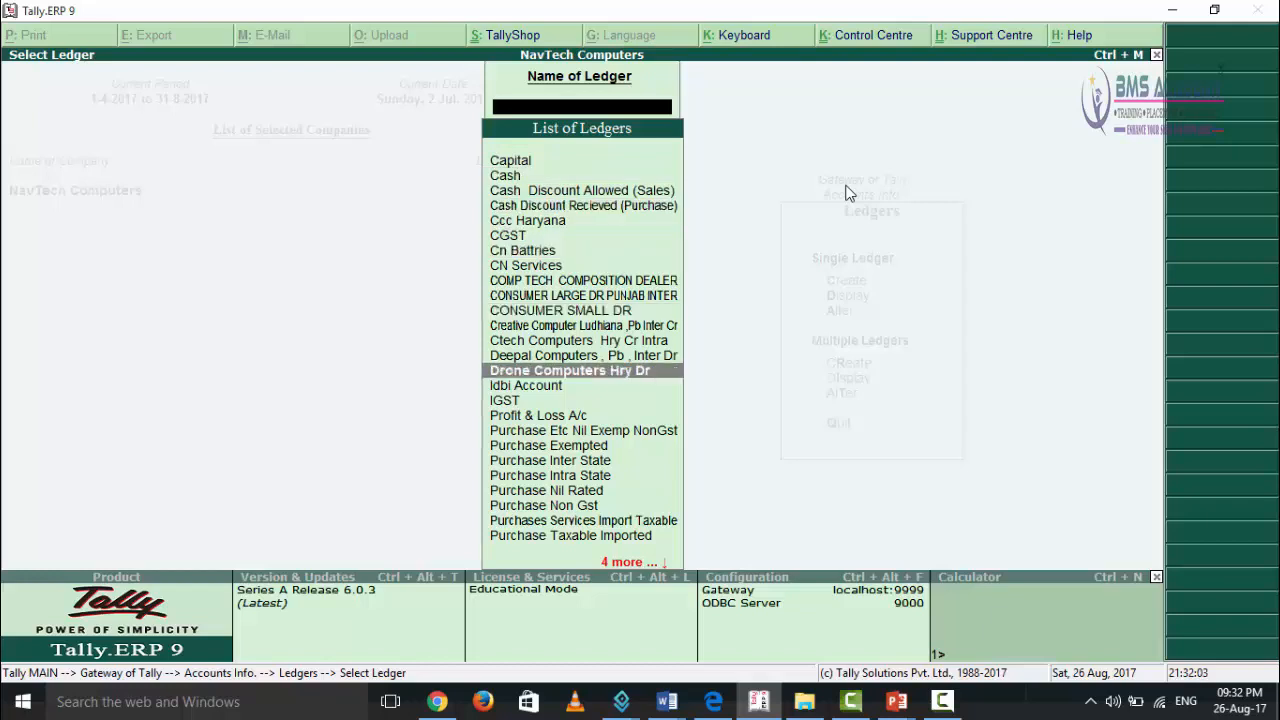
key(Down)
key(Down)
key(Down)
key(Down)
key(Down)
key(Down)
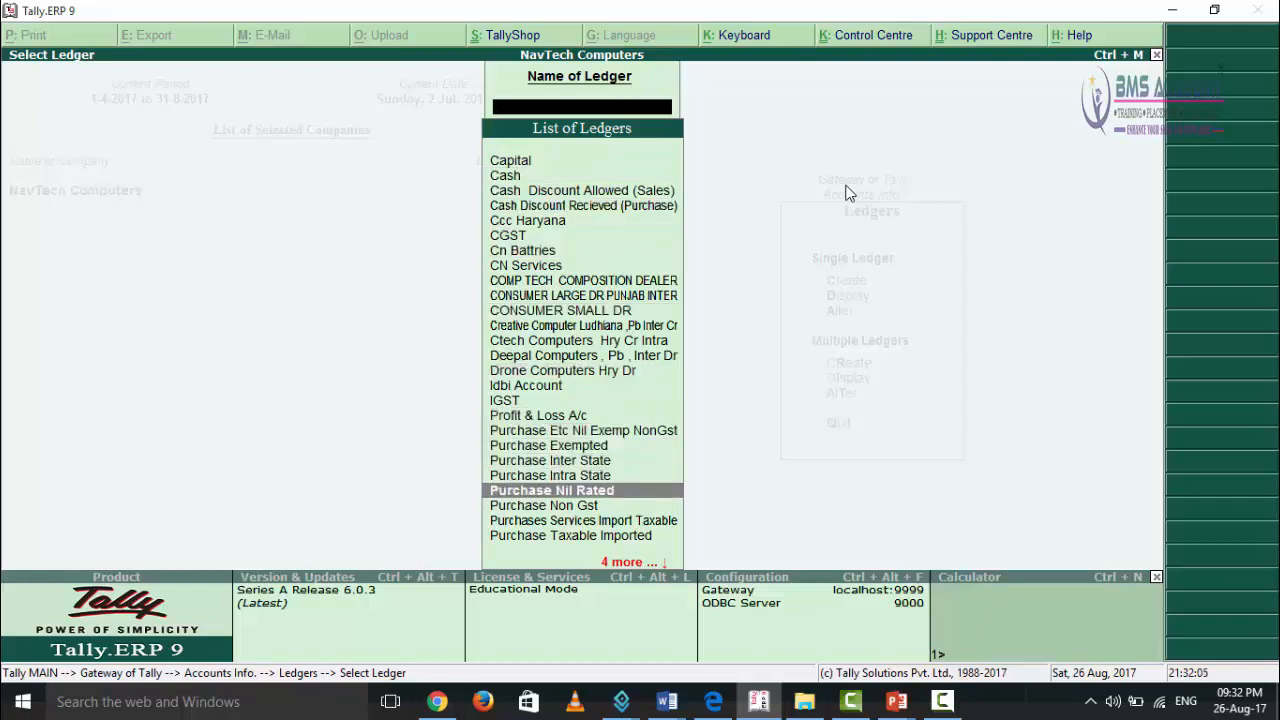
key(Down)
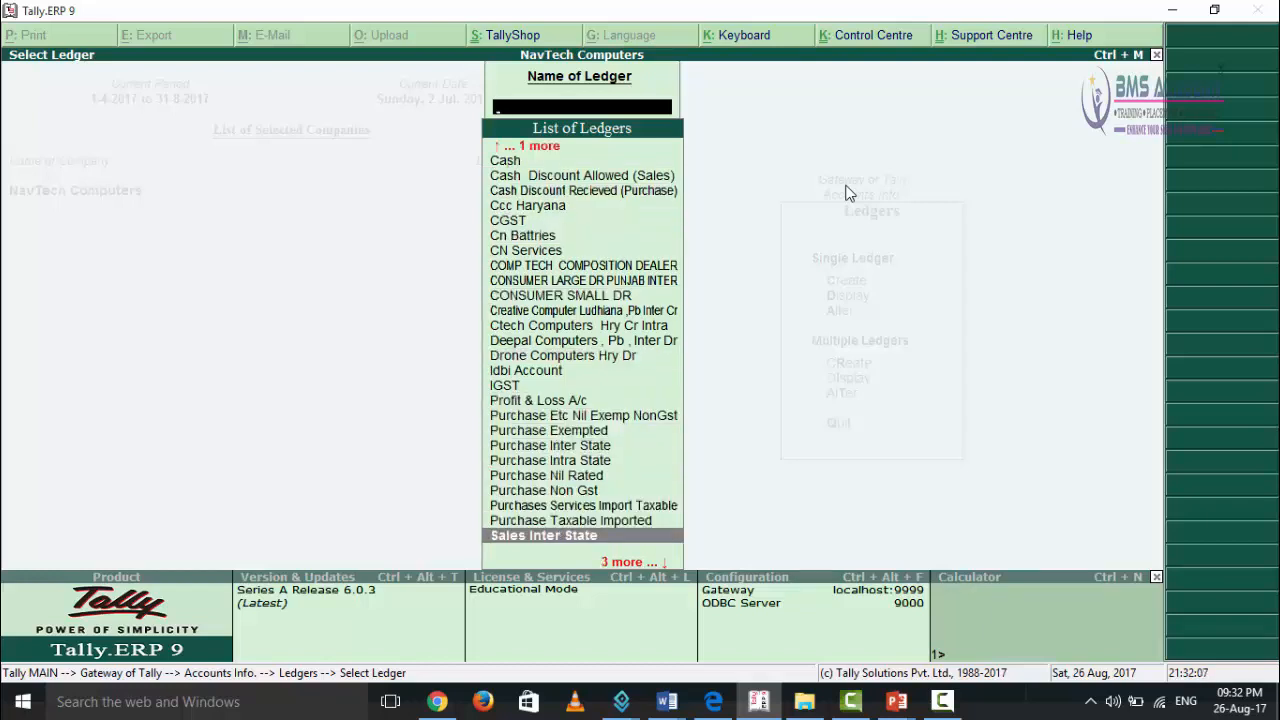
key(Up)
key(Up)
key(Up)
key(Up)
key(Up)
key(Up)
key(Up)
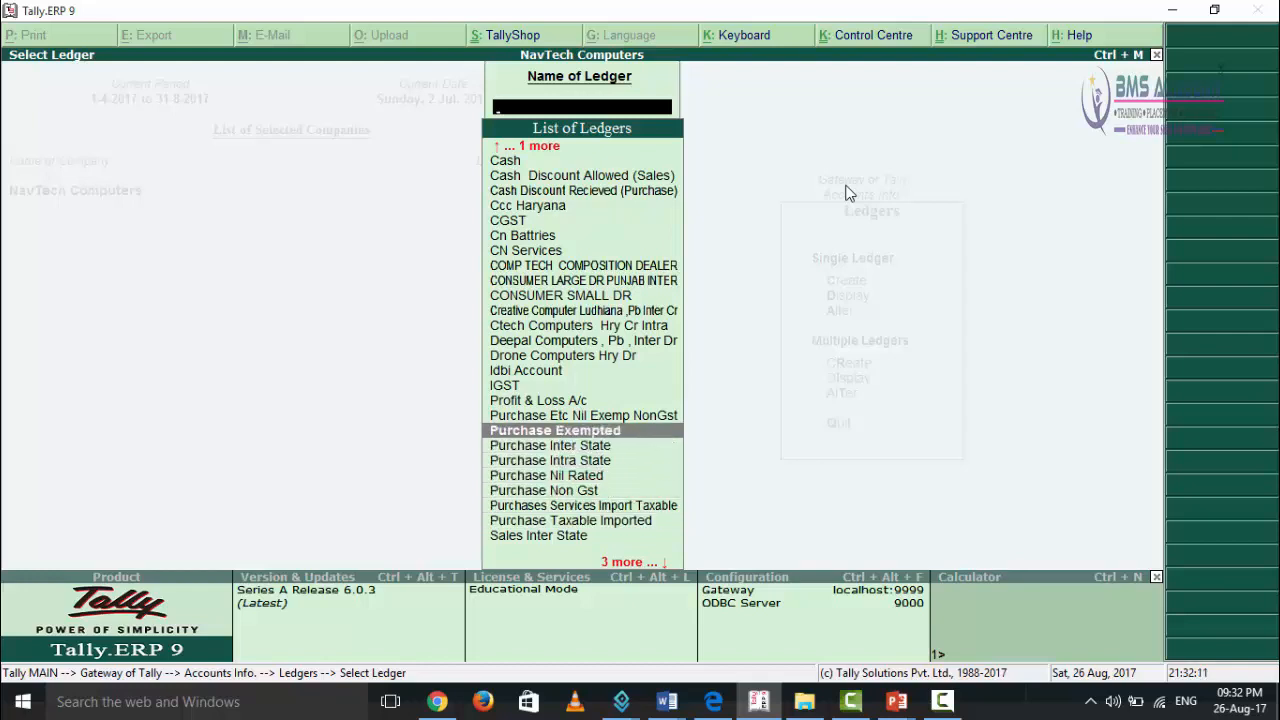
key(Return)
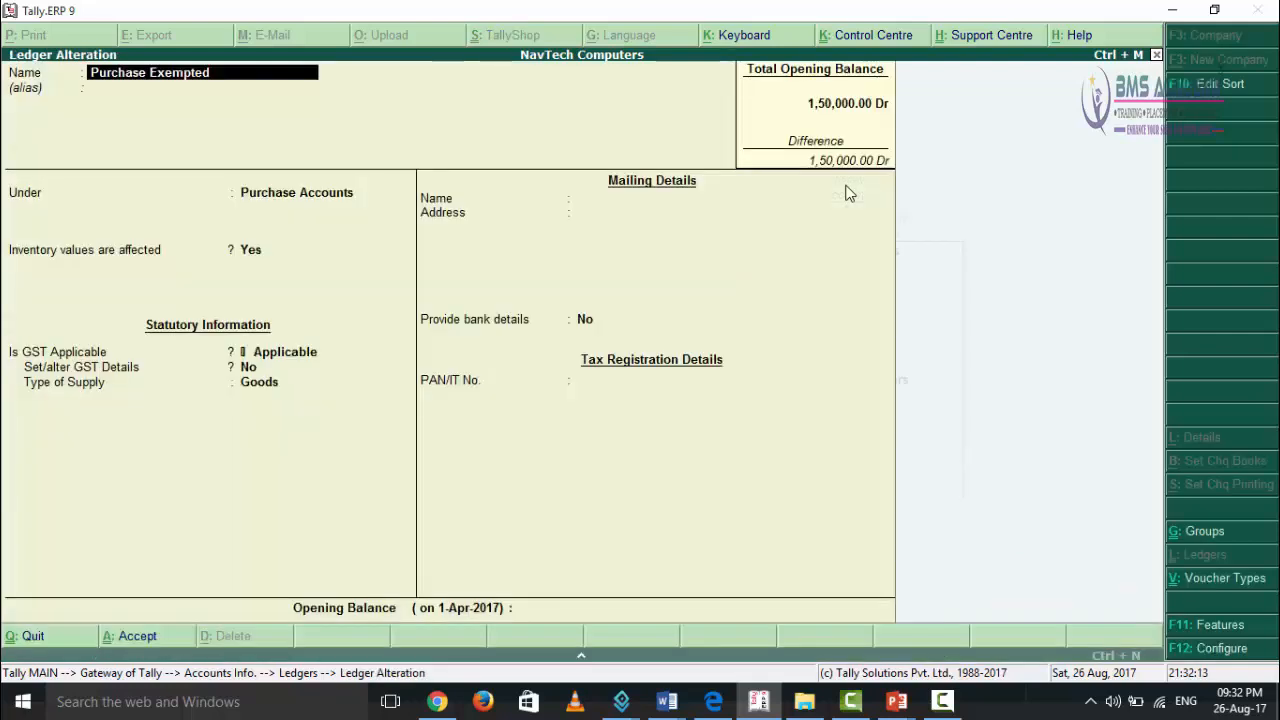
- Set Set/alter GST Details to Yes for the Purchase Exempted ledger, opening its GST details and keeping its group and GST applicability
key(Return)
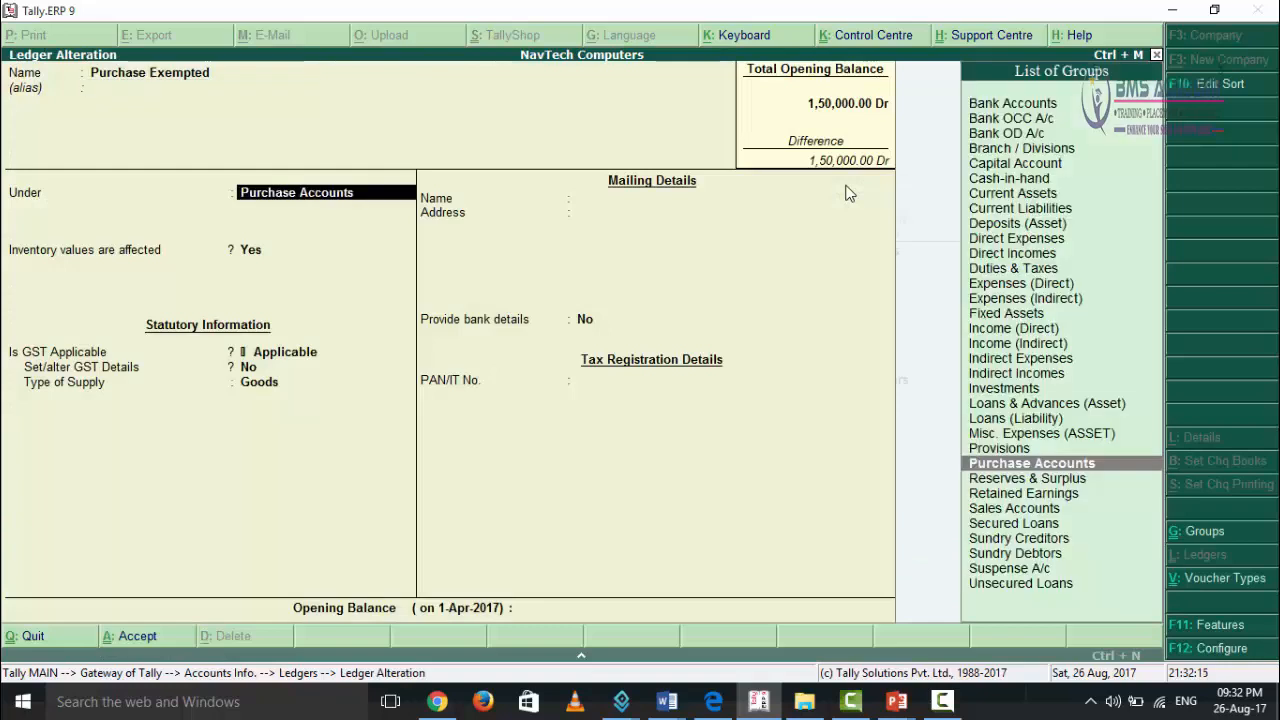
key(Return)
key(Return)
key(Return)
key(y)
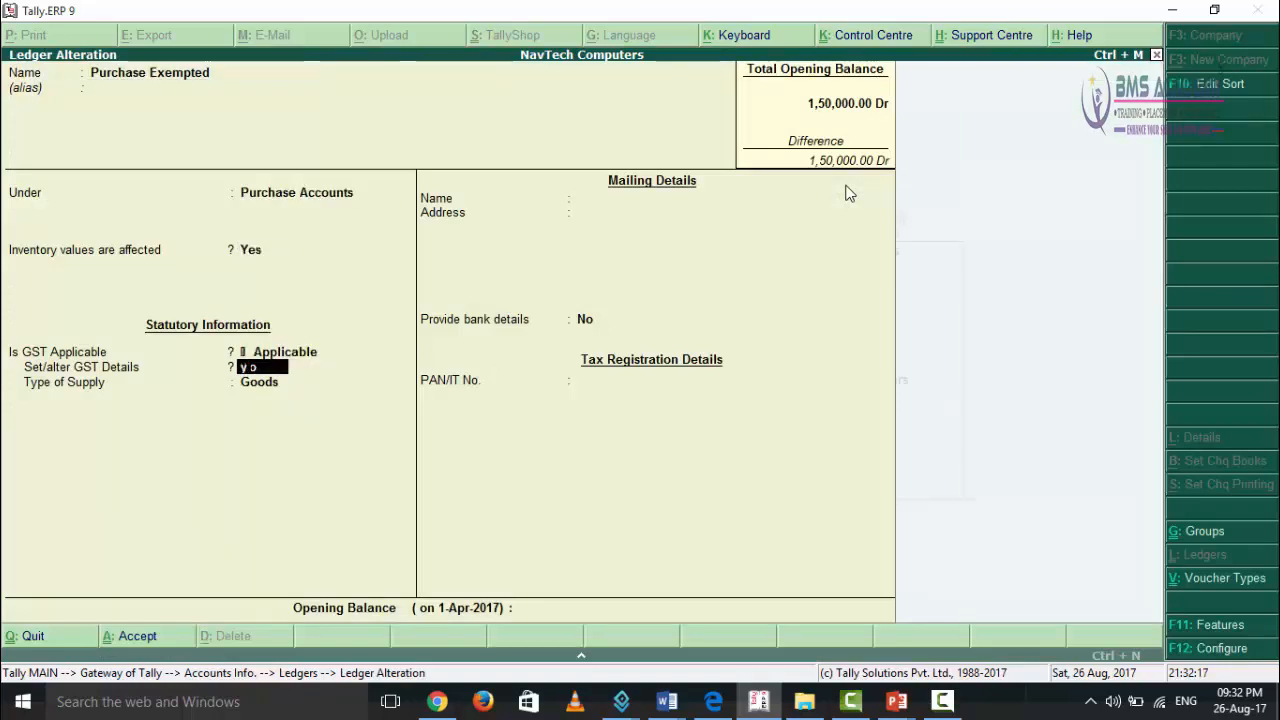
key(Return)
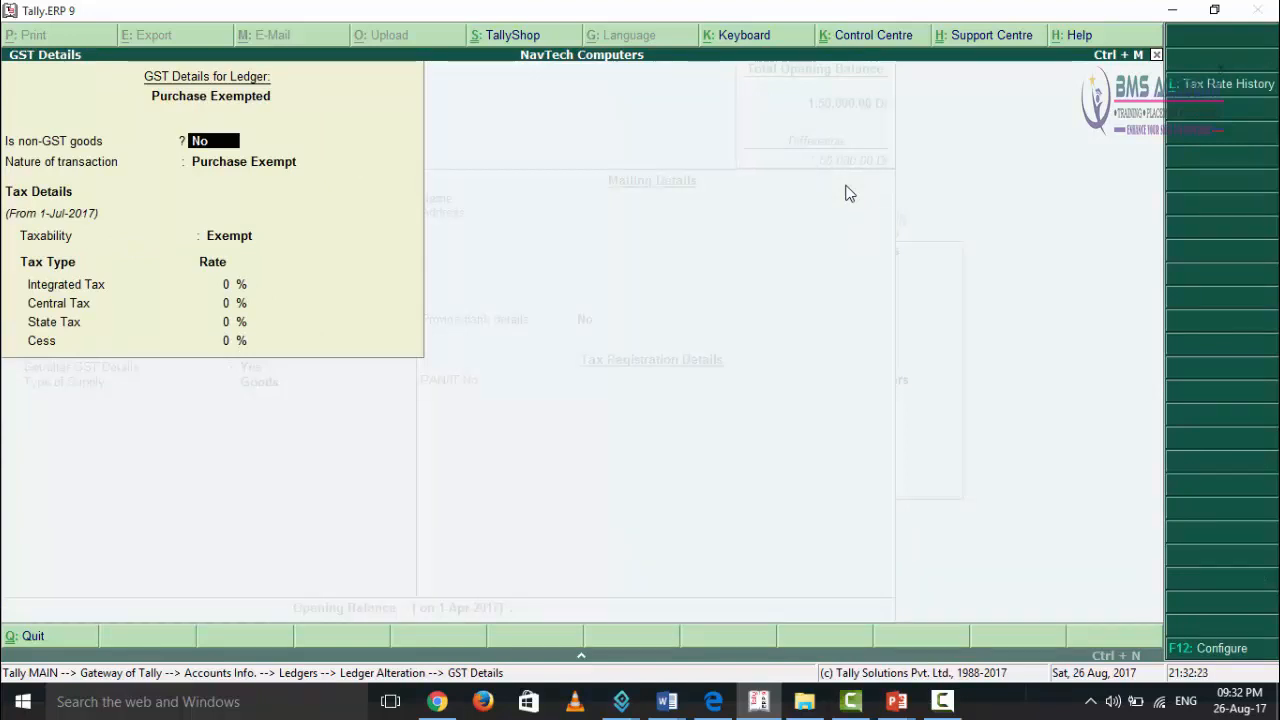
- Configure the GST details with Set type of goods set to No, keeping all other options
key(F12)
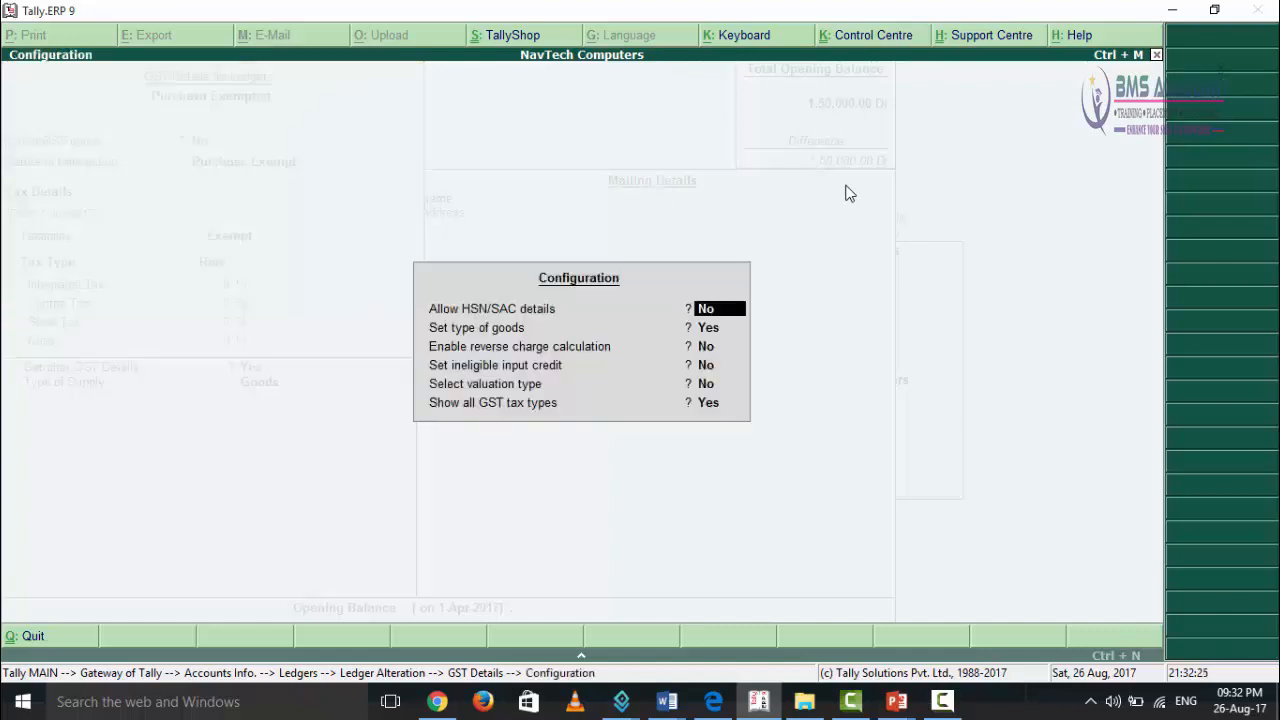
key(Return)
text(no)
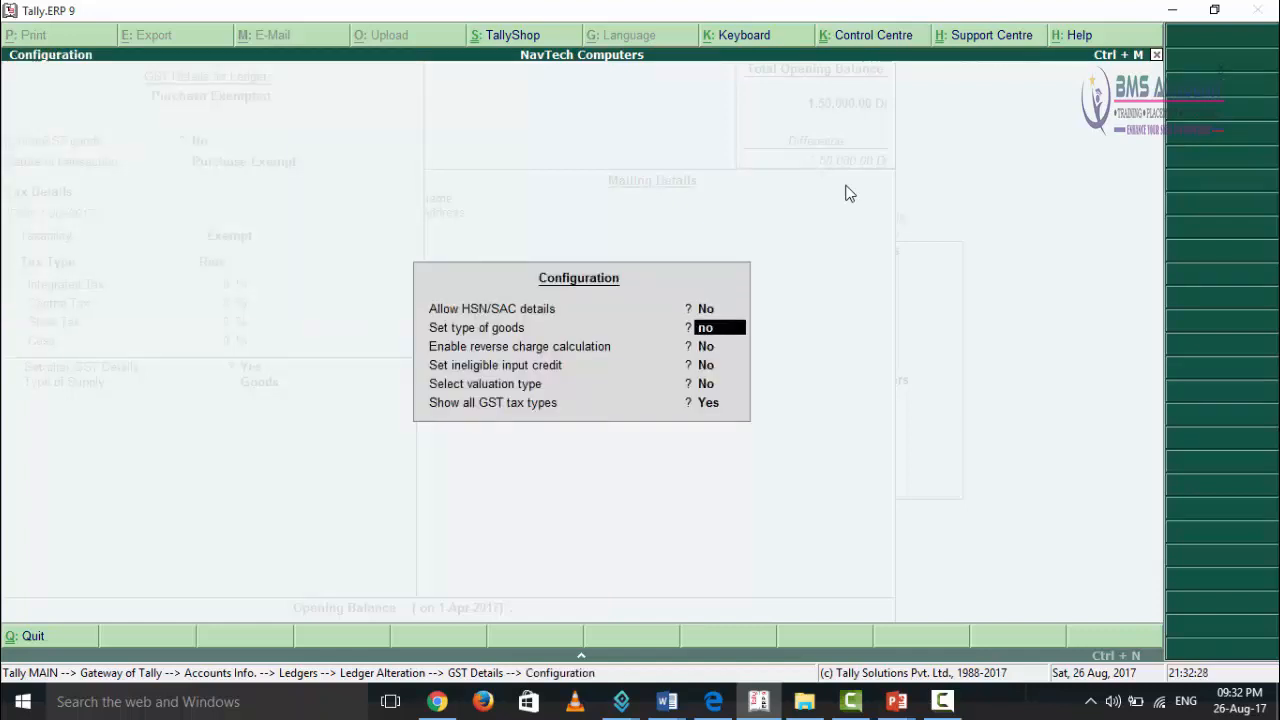
key(Return)
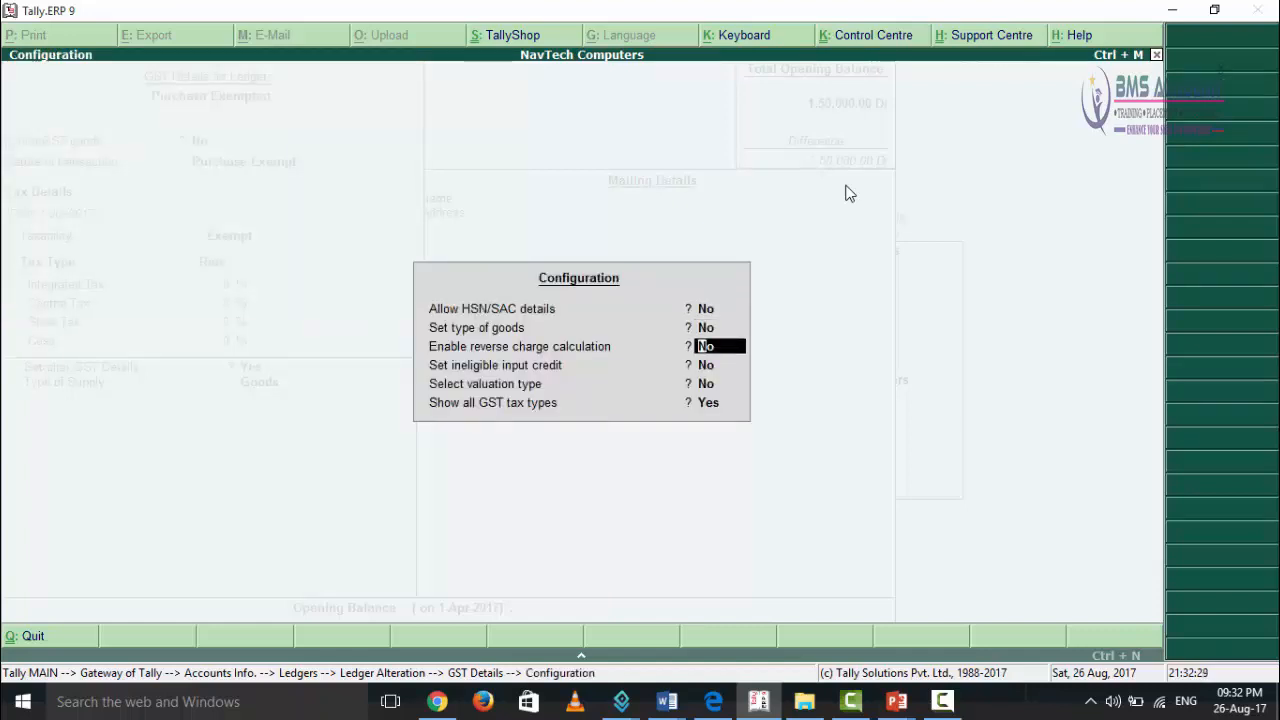
key(Return)
key(Return)
key(Return)
key(Return)
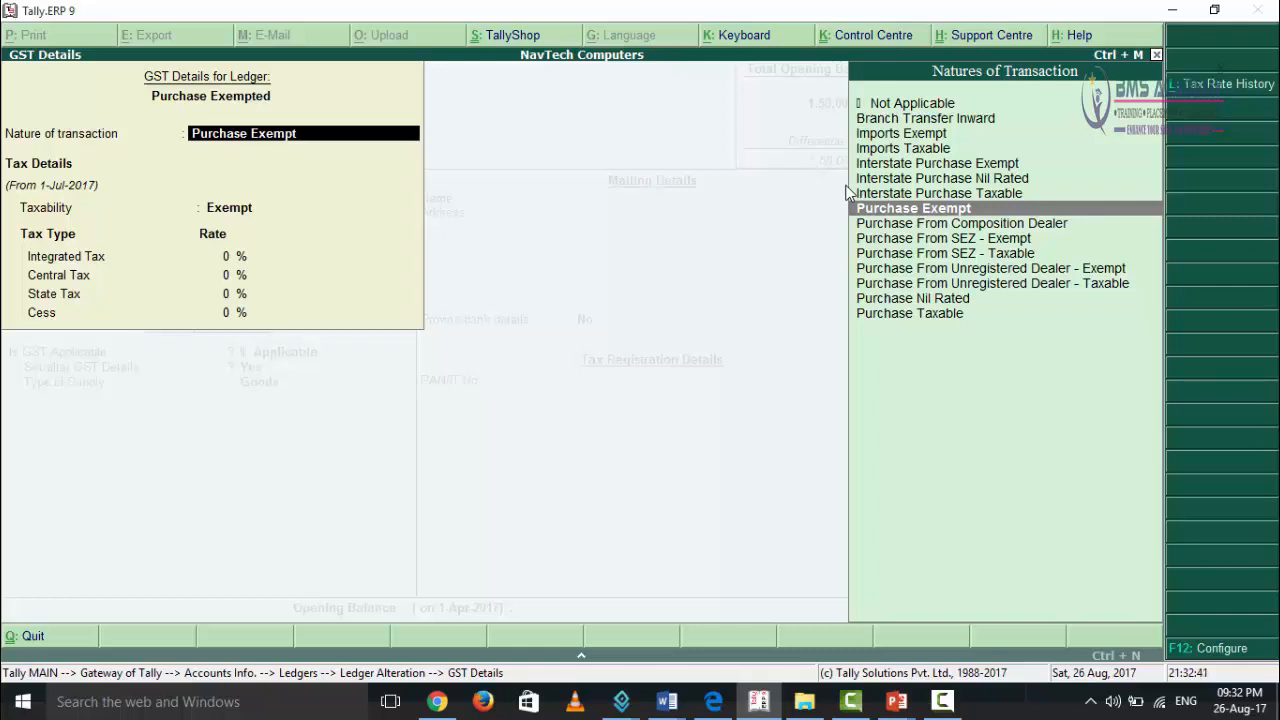
- Keep Purchase Exempt as nature of transaction and Exempt as taxability, and save the Purchase Exempted ledger
key(Return)
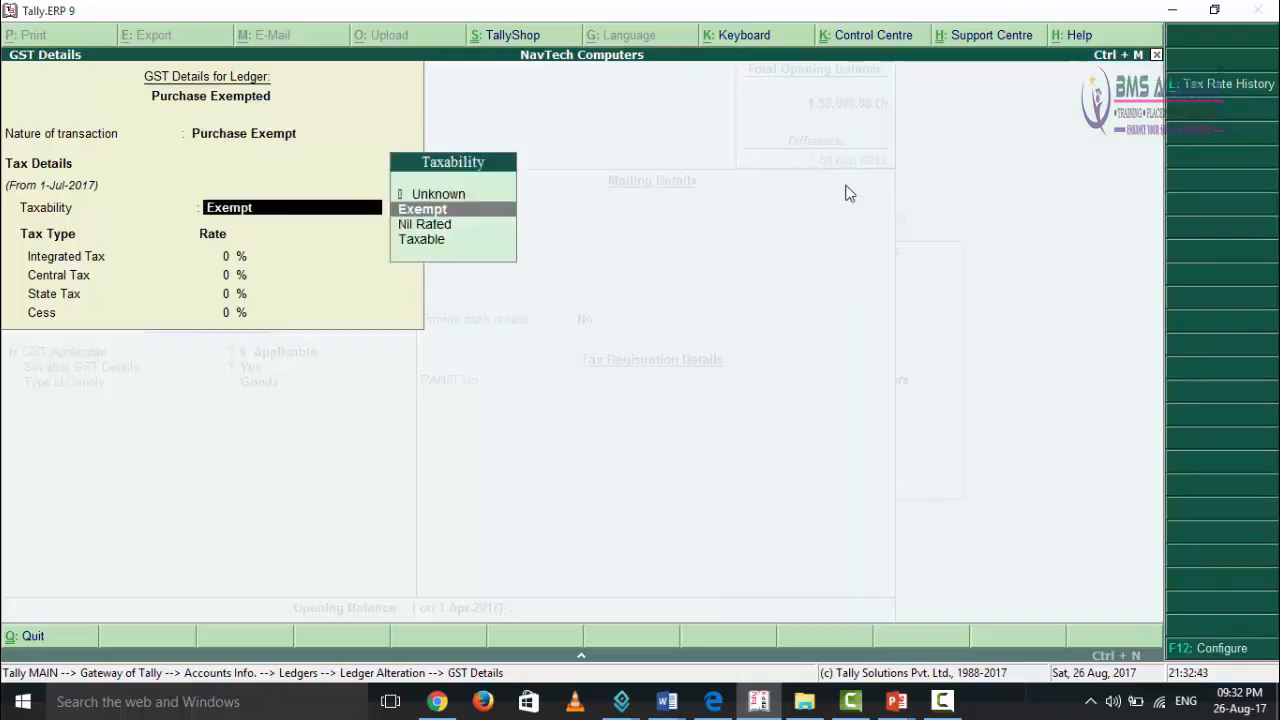
key(Return)
key(Return)
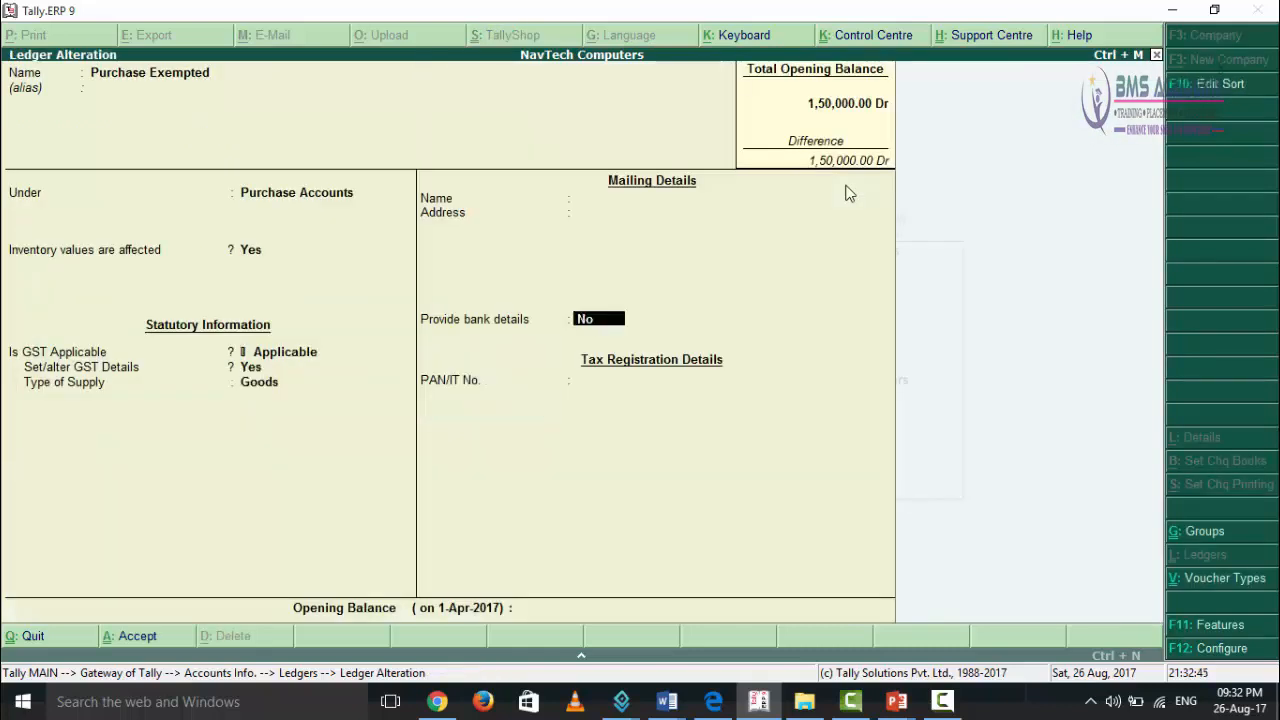
key(Return)
key(Return)
key(Return)
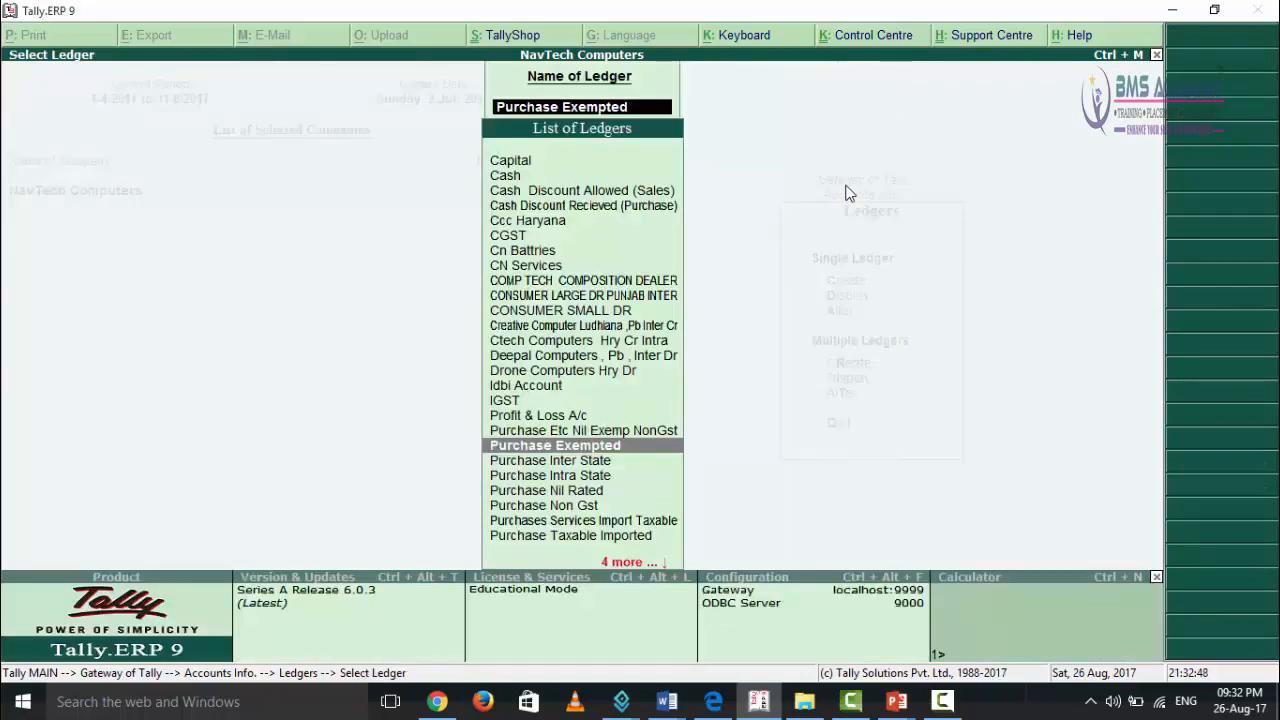
- Open the Ccc Haryana supplier ledger for alteration
key(Up)
key(Up)
key(Up)
key(Up)
key(Up)
key(Up)
key(Up)
key(Up)
key(Up)
key(Up)
key(Up)
key(Up)
key(Up)
key(Up)
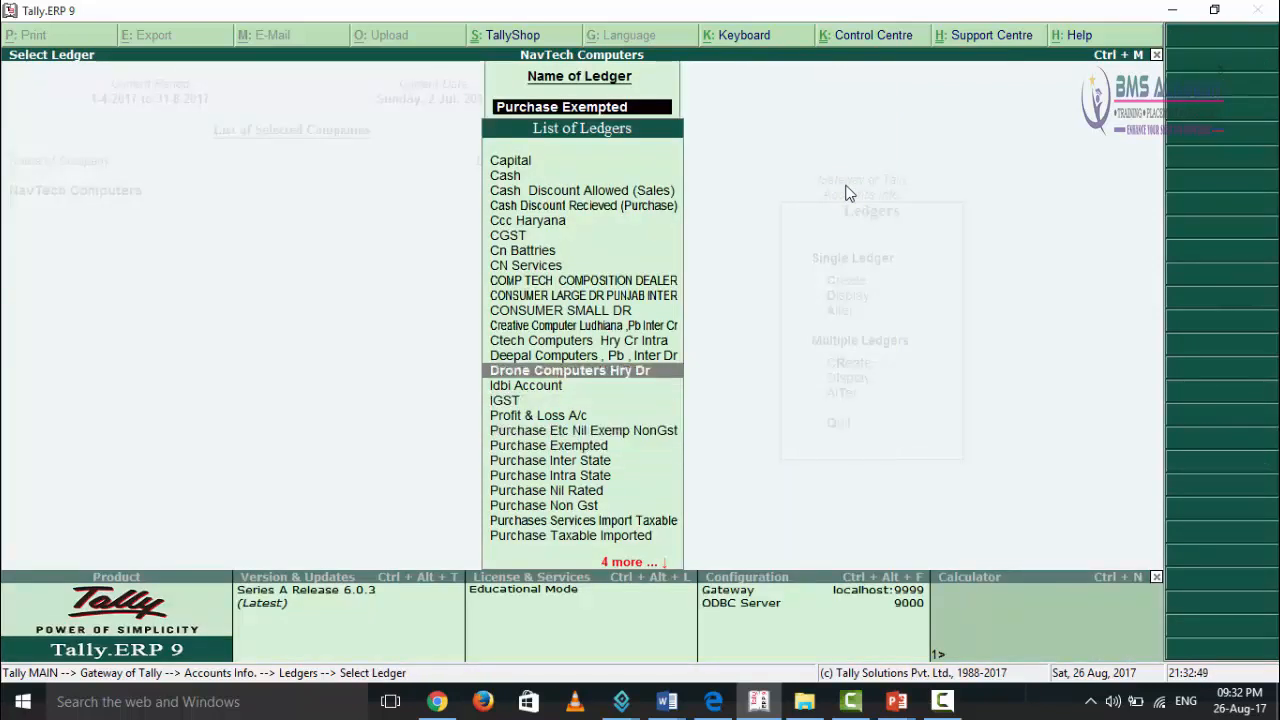
key(Up)
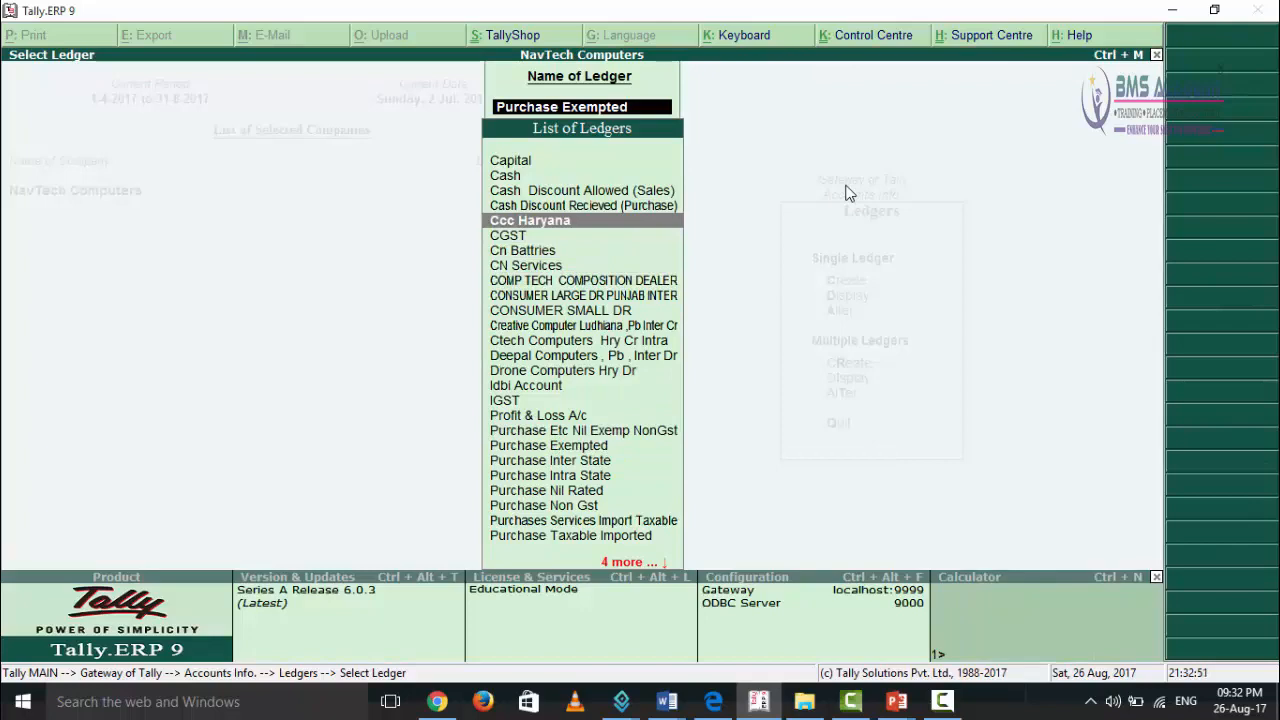
key(Return)
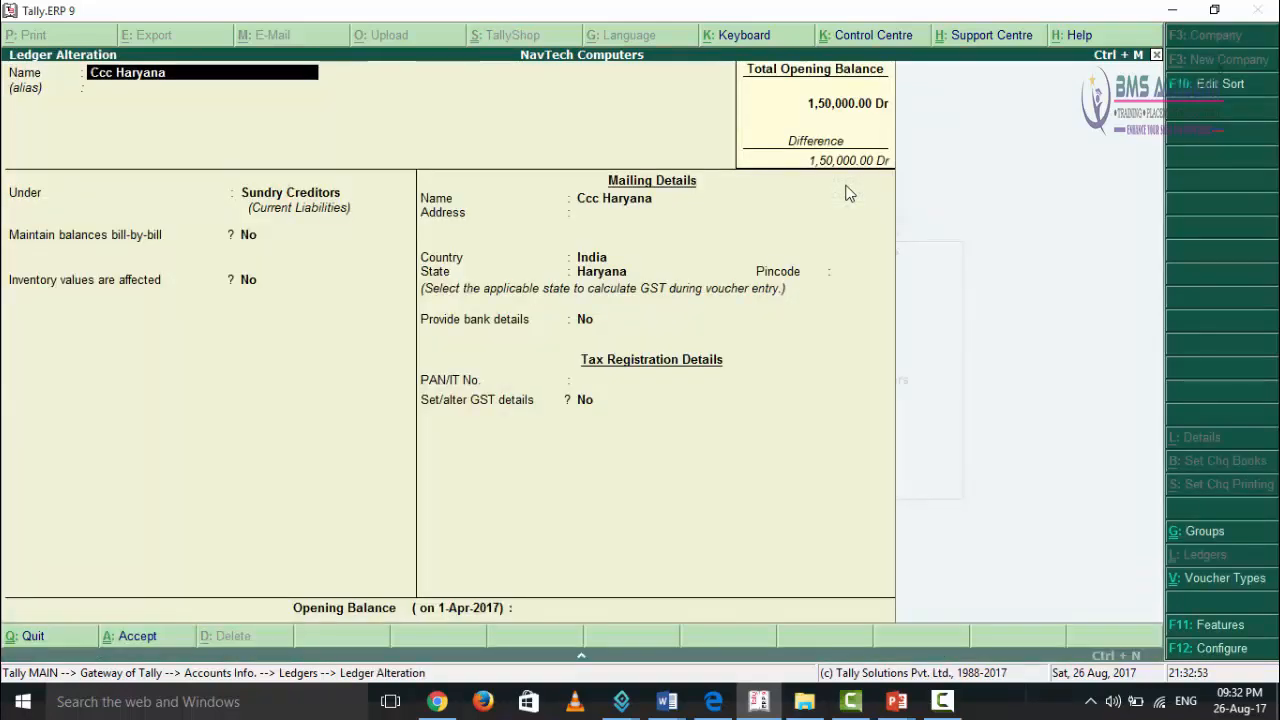
- Keep the Ccc Haryana ledger's general and mailing details and set Set/alter GST details to Yes
key(Return)
key(Return)
key(Return)
key(Return)
key(Return)
key(Return)
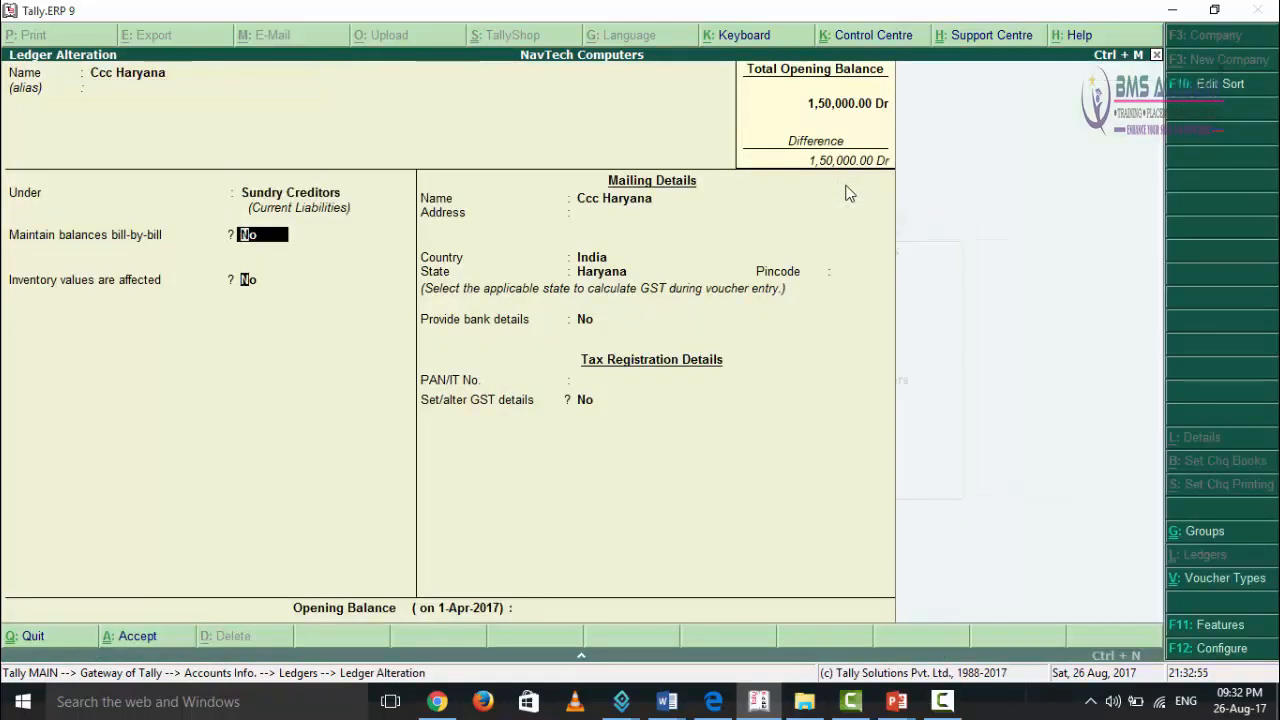
key(Return)
key(Return)
key(Return)
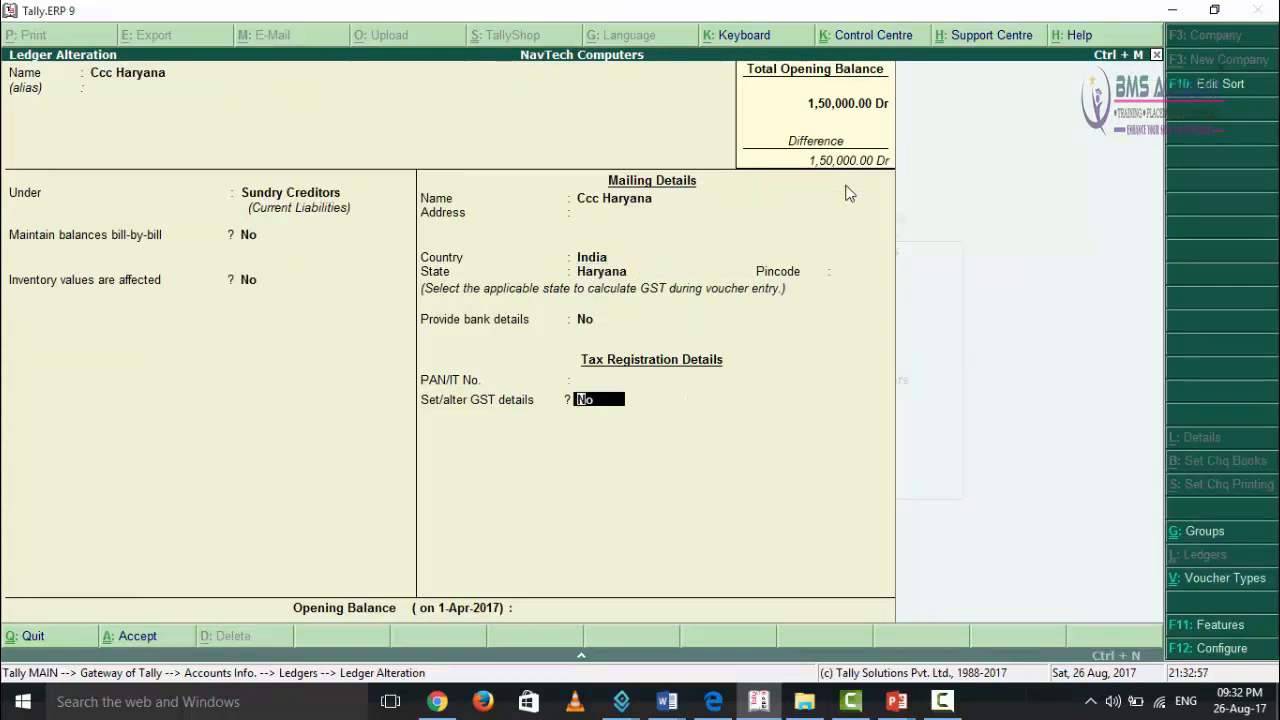
key(y)
key(Return)
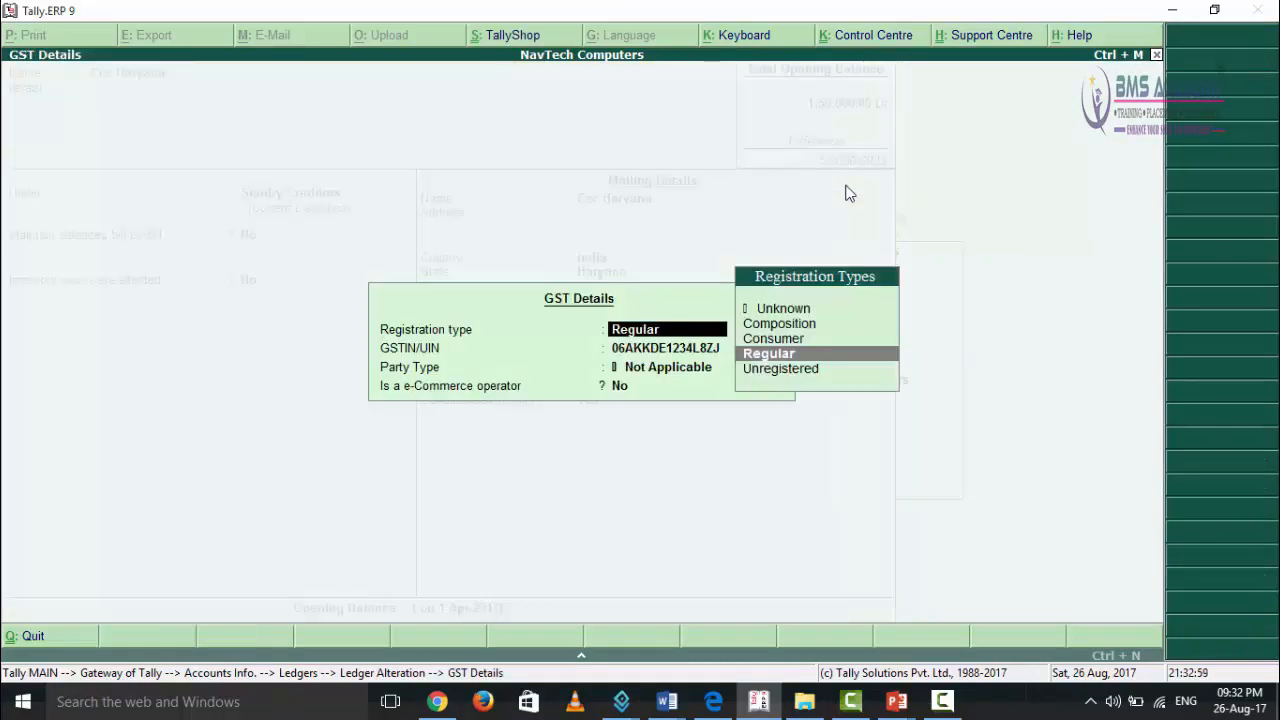
- Keep the supplier's Regular registration type and existing GSTIN, and save the Ccc Haryana ledger
key(Return)
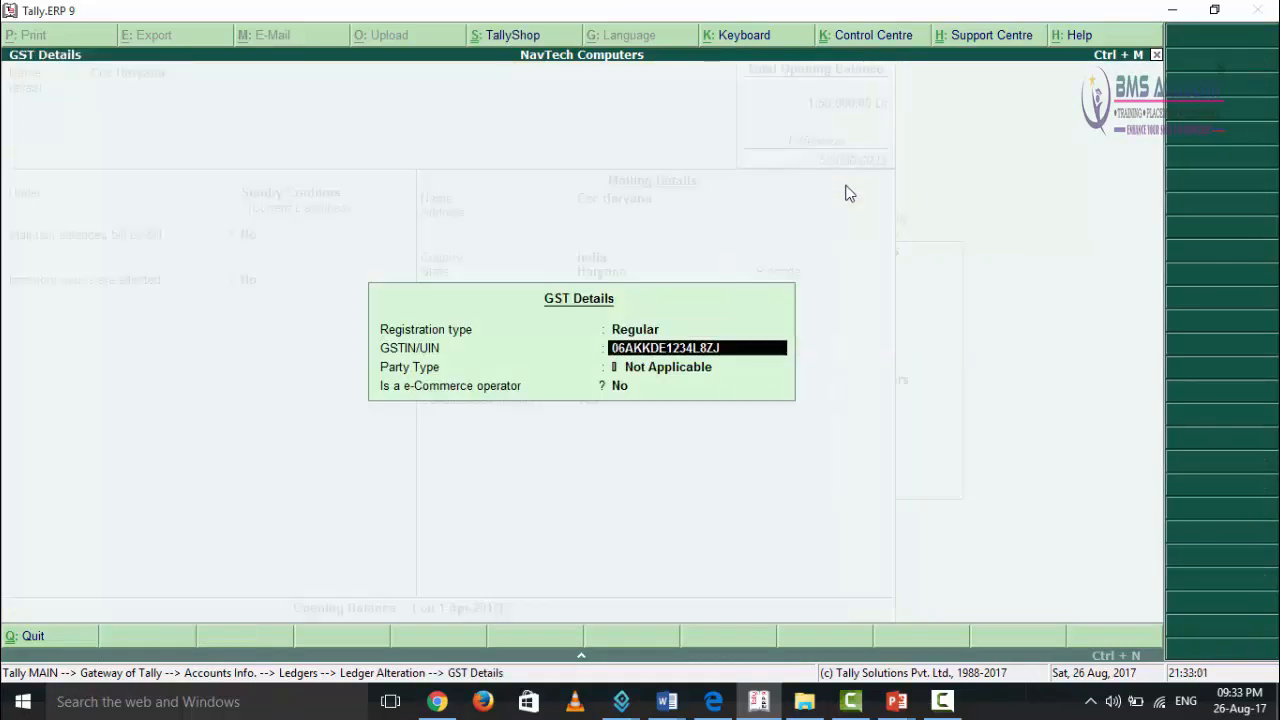
key(Return)
key(Return)
key(Return)
key(Return)
key(Return)
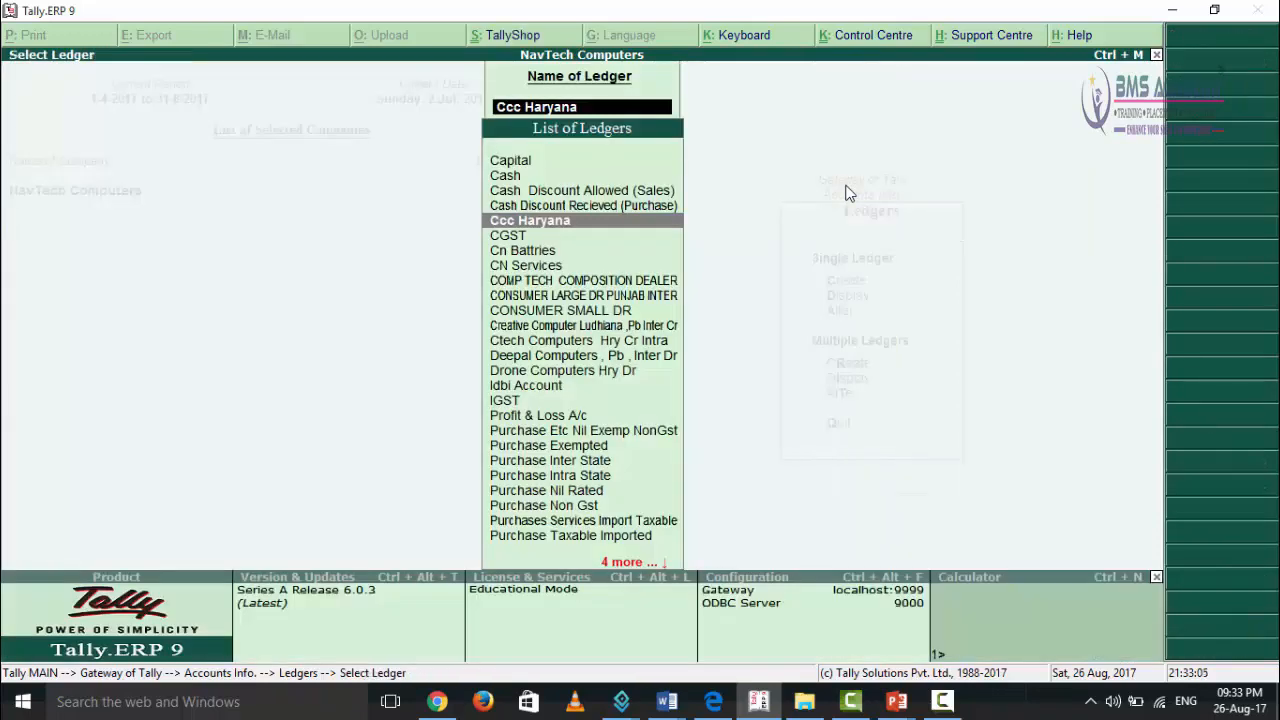
- Leave the ledger masters and open the list of stock items for altering a single item in the inventory masters
key(Escape)
key(Escape)
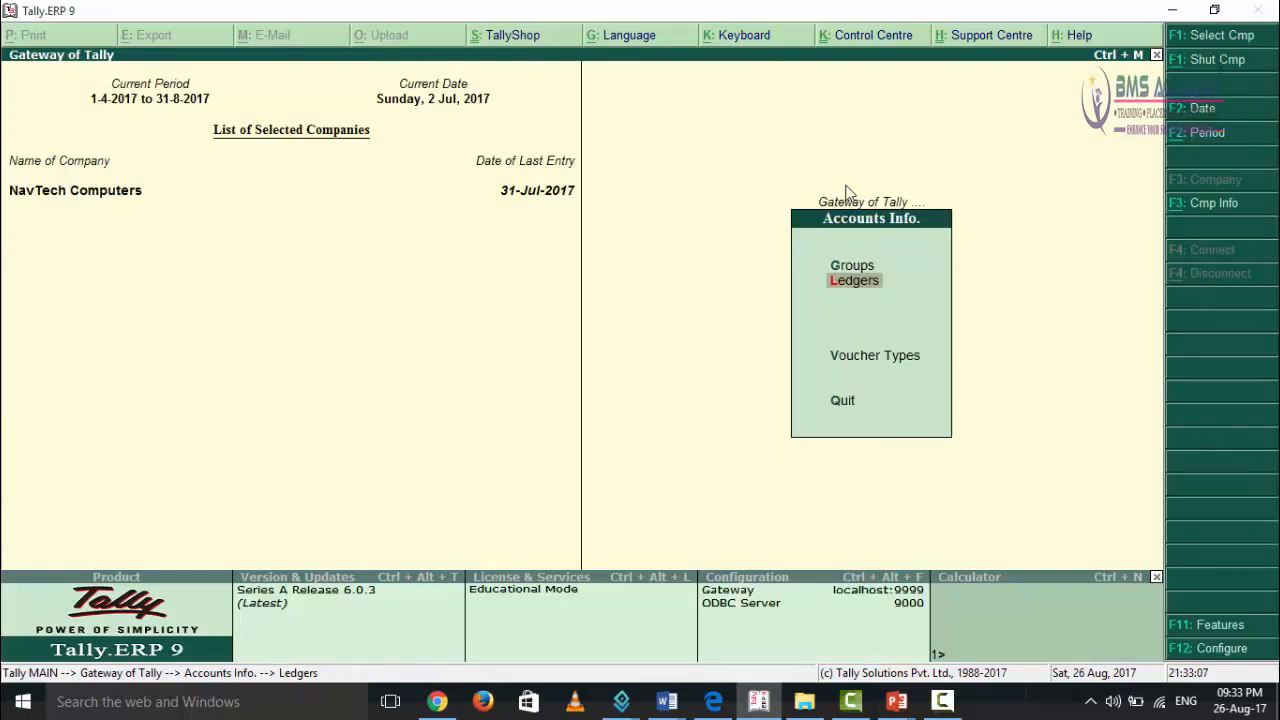
key(Escape)
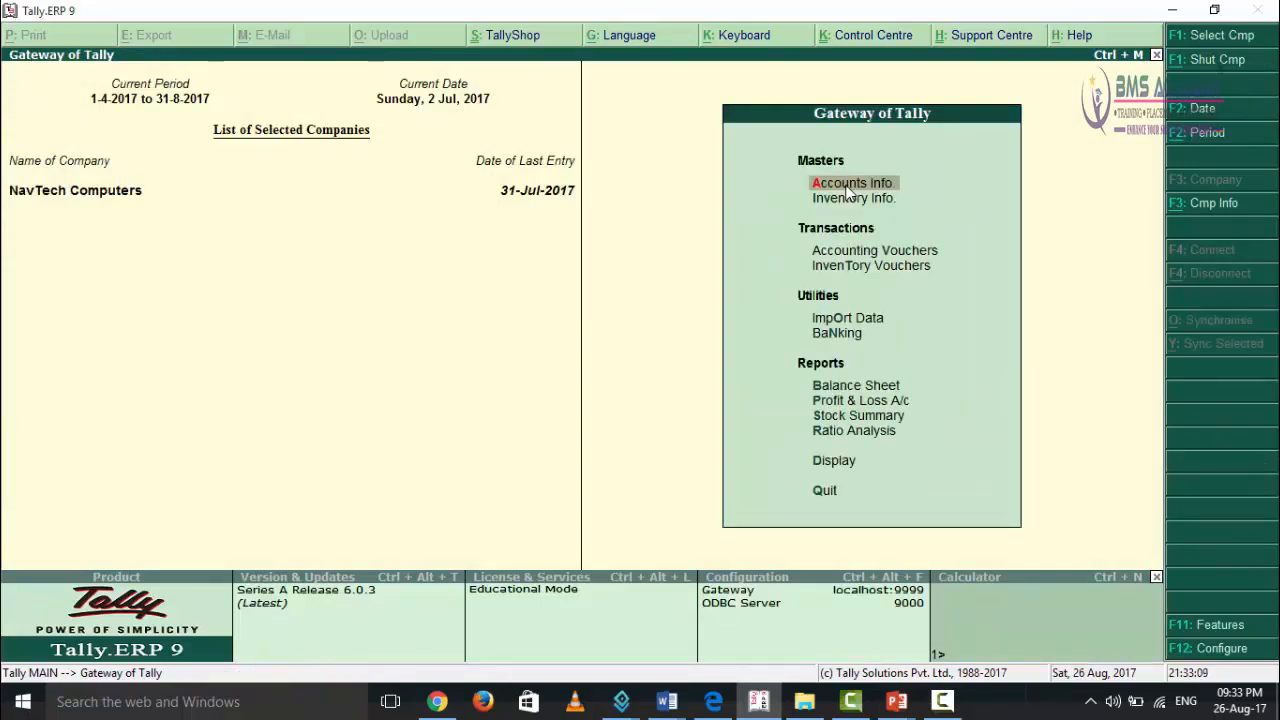
key(Down)
key(Return)
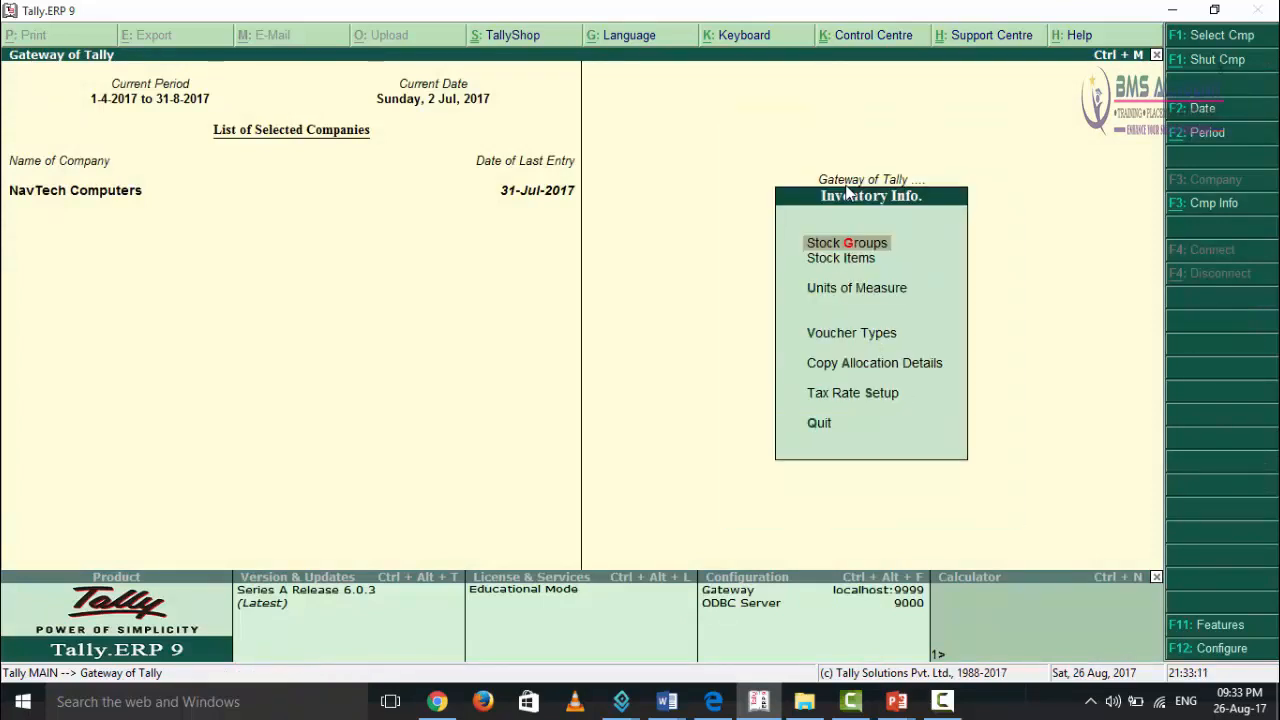
key(Down)
key(Return)
key(Down)
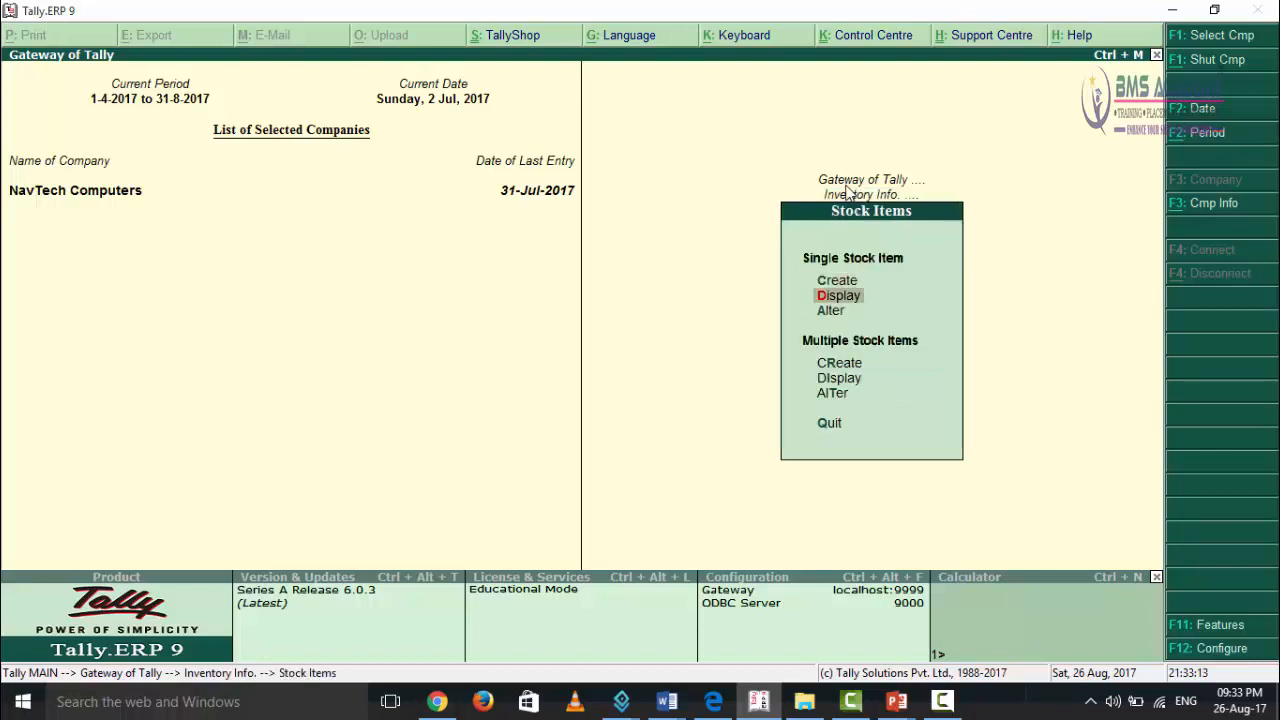
key(Down)
key(Return)
- Open the Item Exempted stock item for alteration
key(Down)
key(Down)
key(Down)
key(Down)
key(Down)
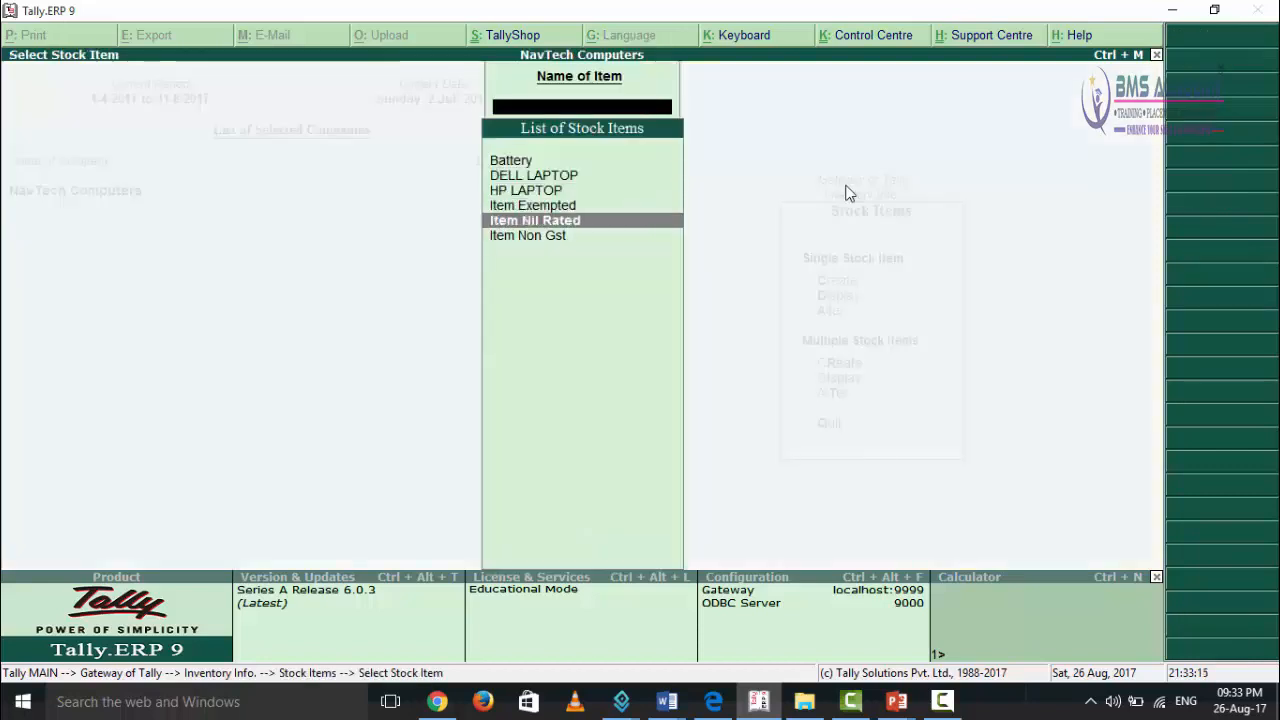
key(Up)
key(Up)
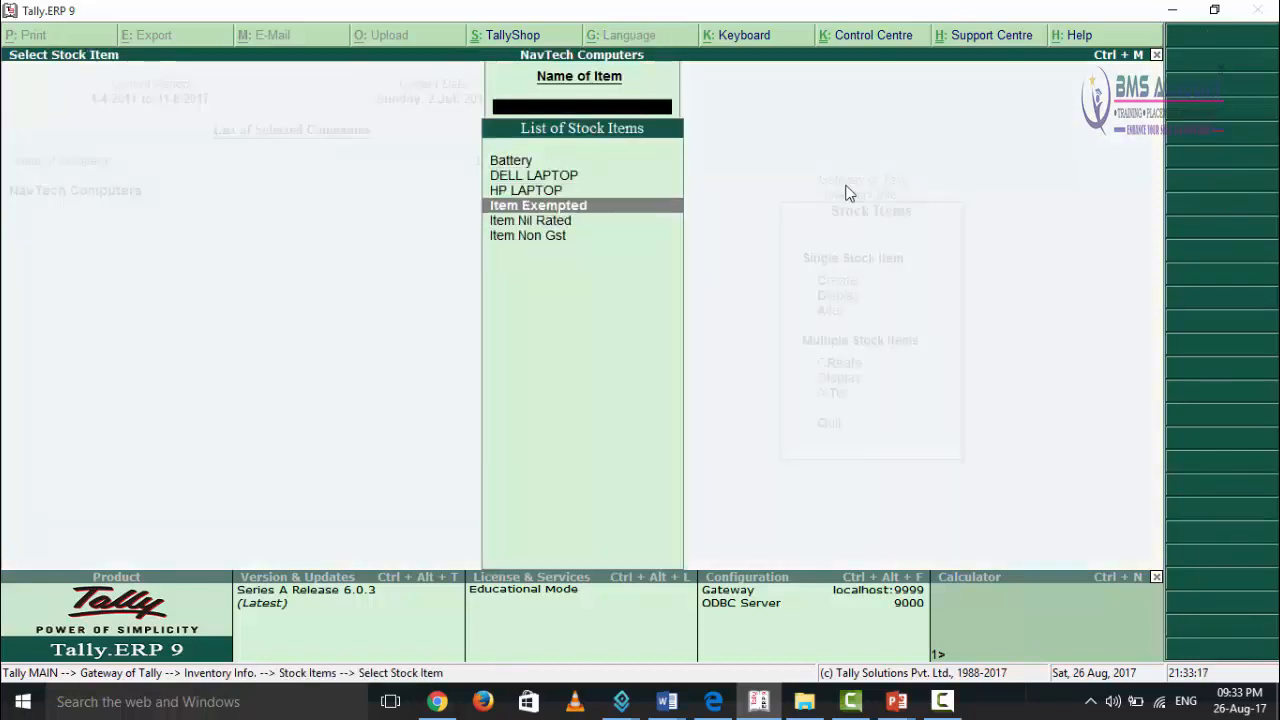
key(Return)
- Enable Set/alter GST Details for Item Exempted, keeping calculation type On Value and taxability Exempt
key(Return)
key(Return)
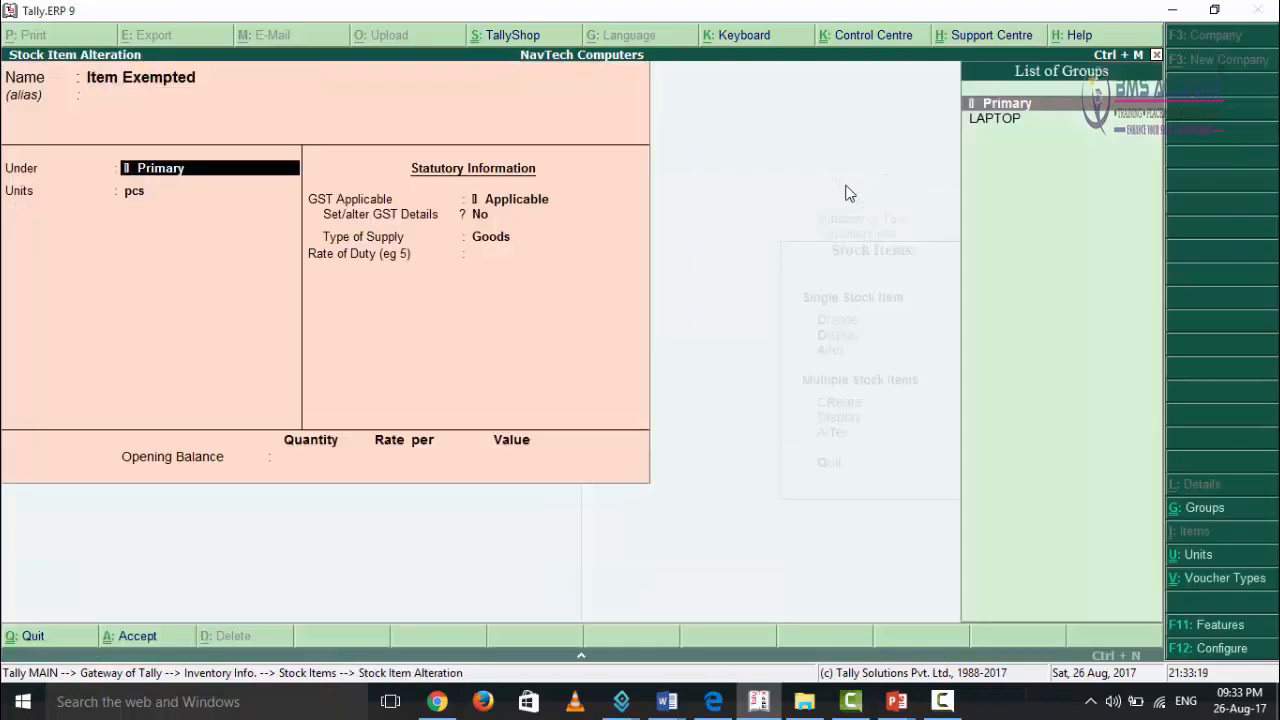
key(Return)
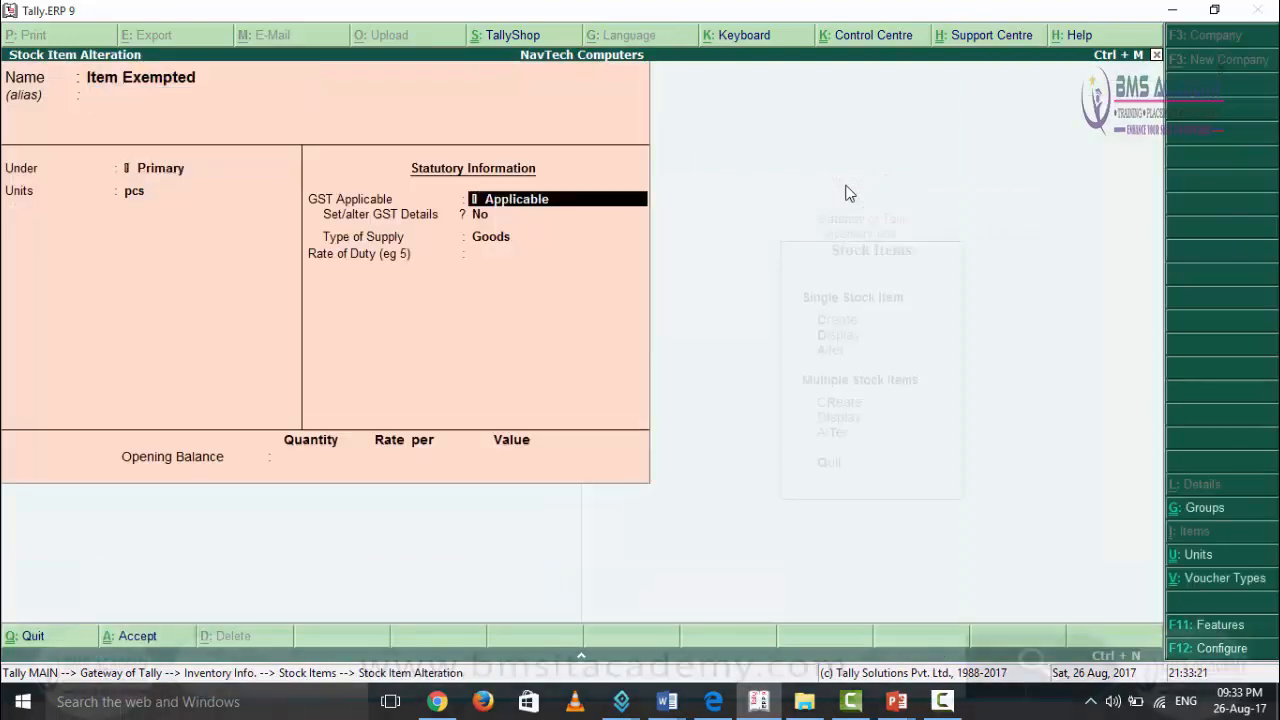
key(Return)
key(y)
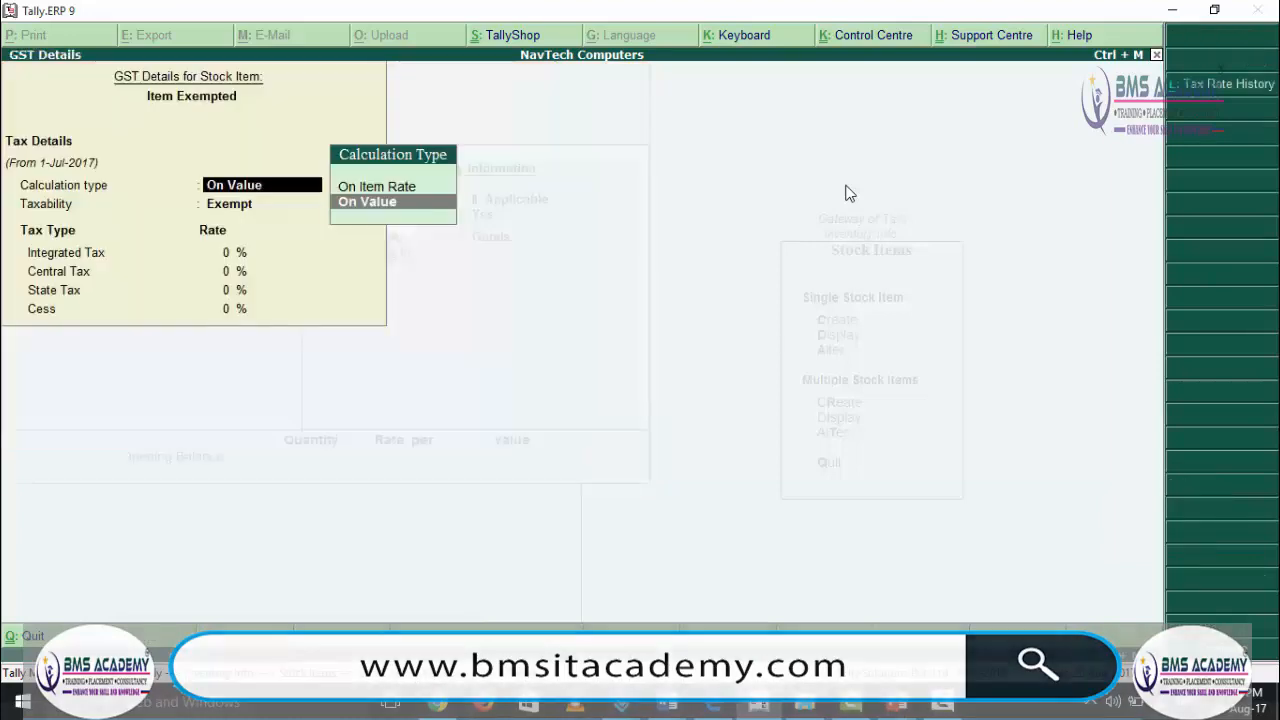
key(Return)
key(Return)
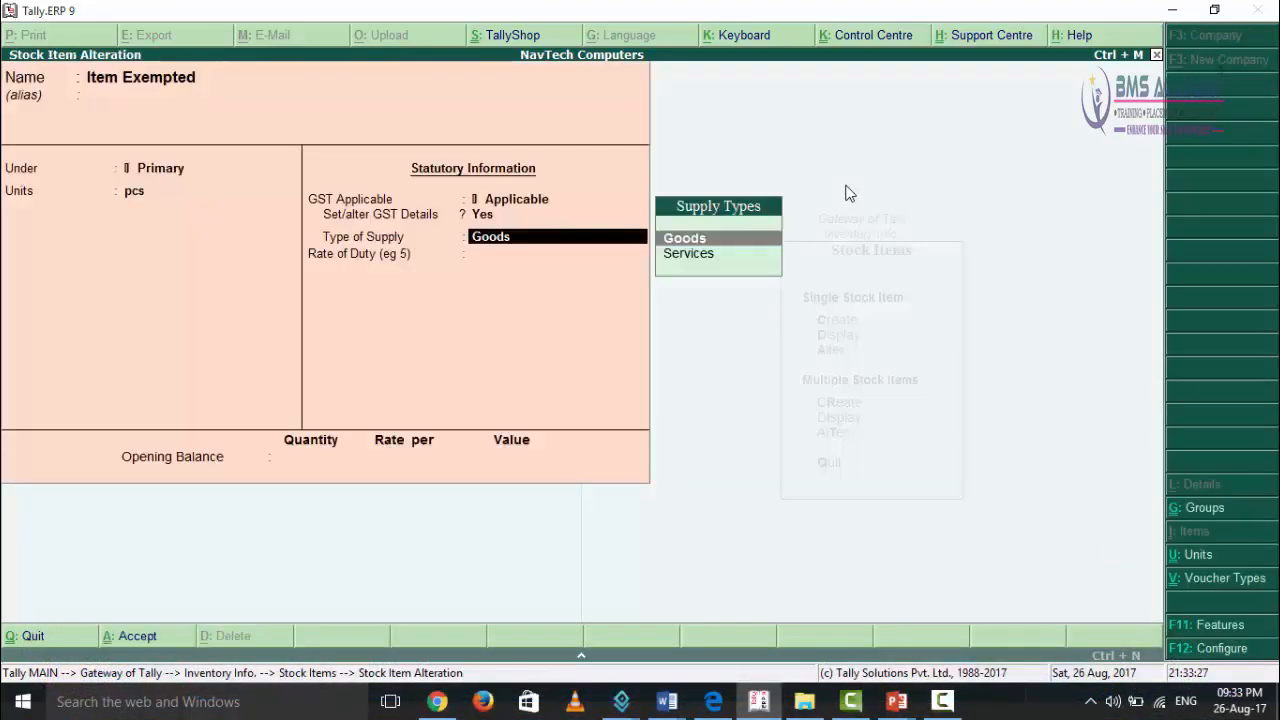
- Keep Goods as the type of supply and 0 as the rate of duty, and save the Item Exempted stock item
key(Return)
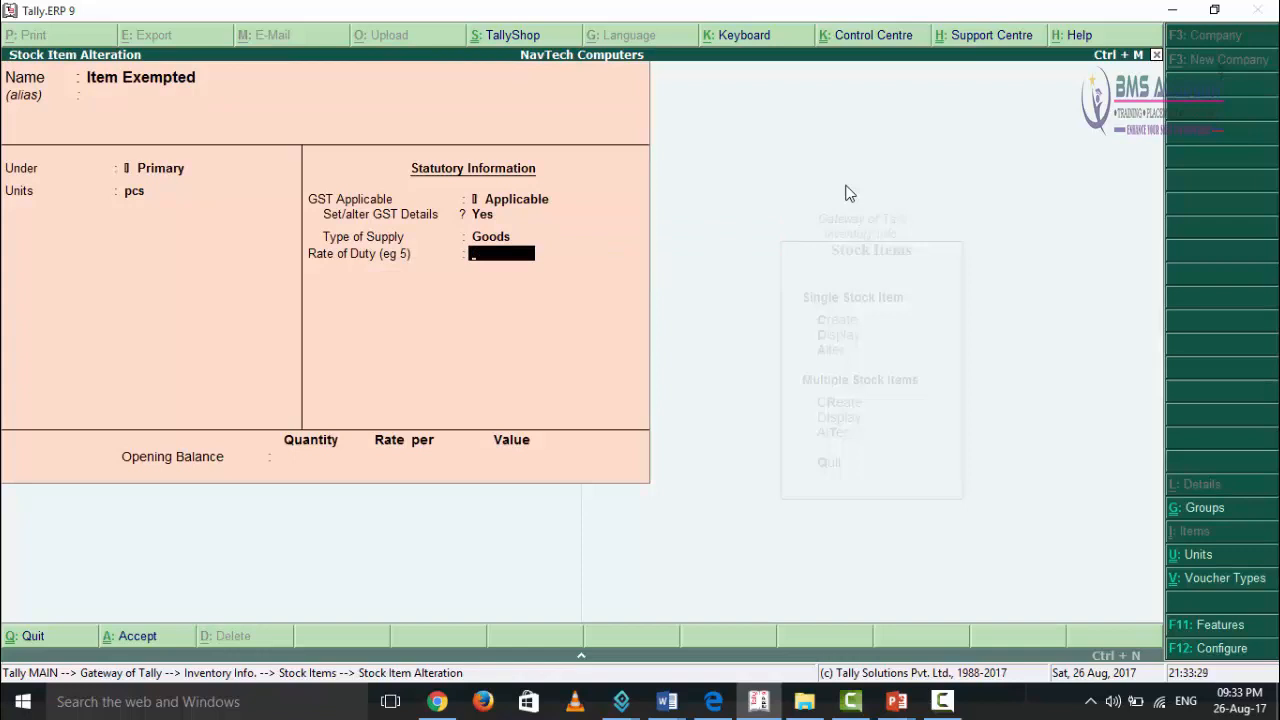
key(Return)
key(Return)
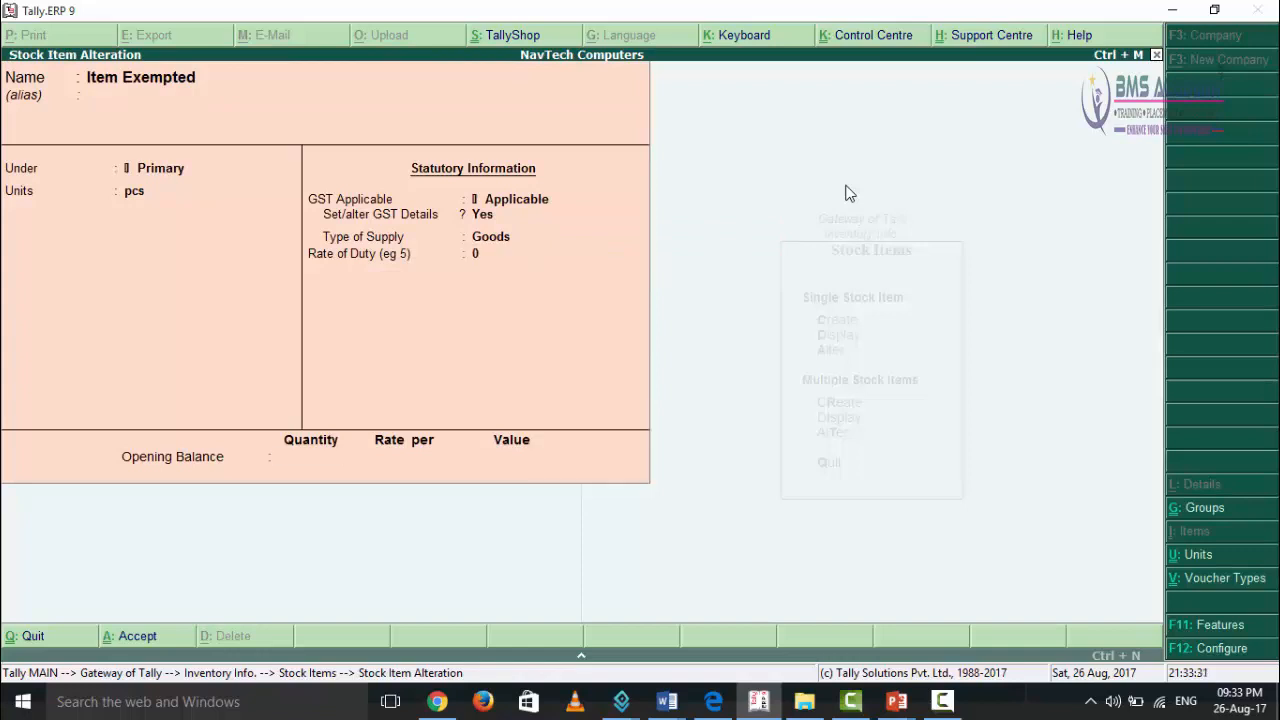
- Leave the inventory masters and open the Day Book from the display reports
key(Escape)
key(Escape)
key(Escape)
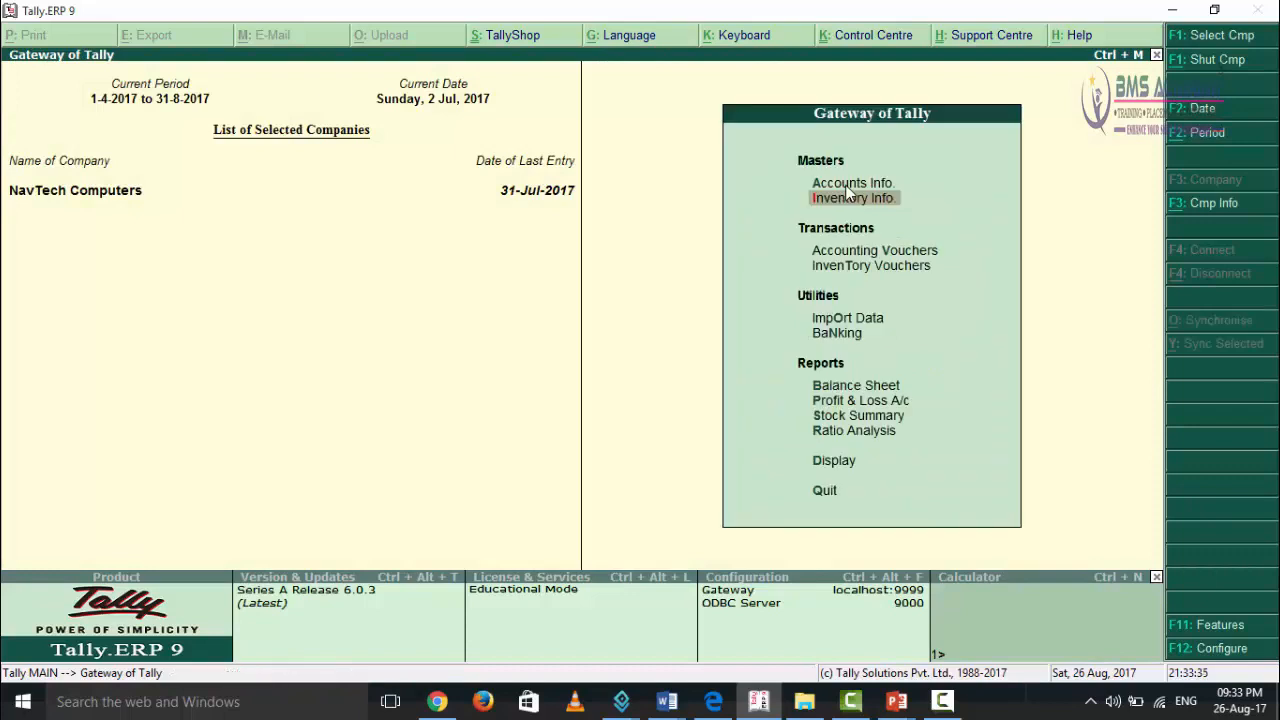
key(Up)
key(Up)
key(Up)
key(Return)
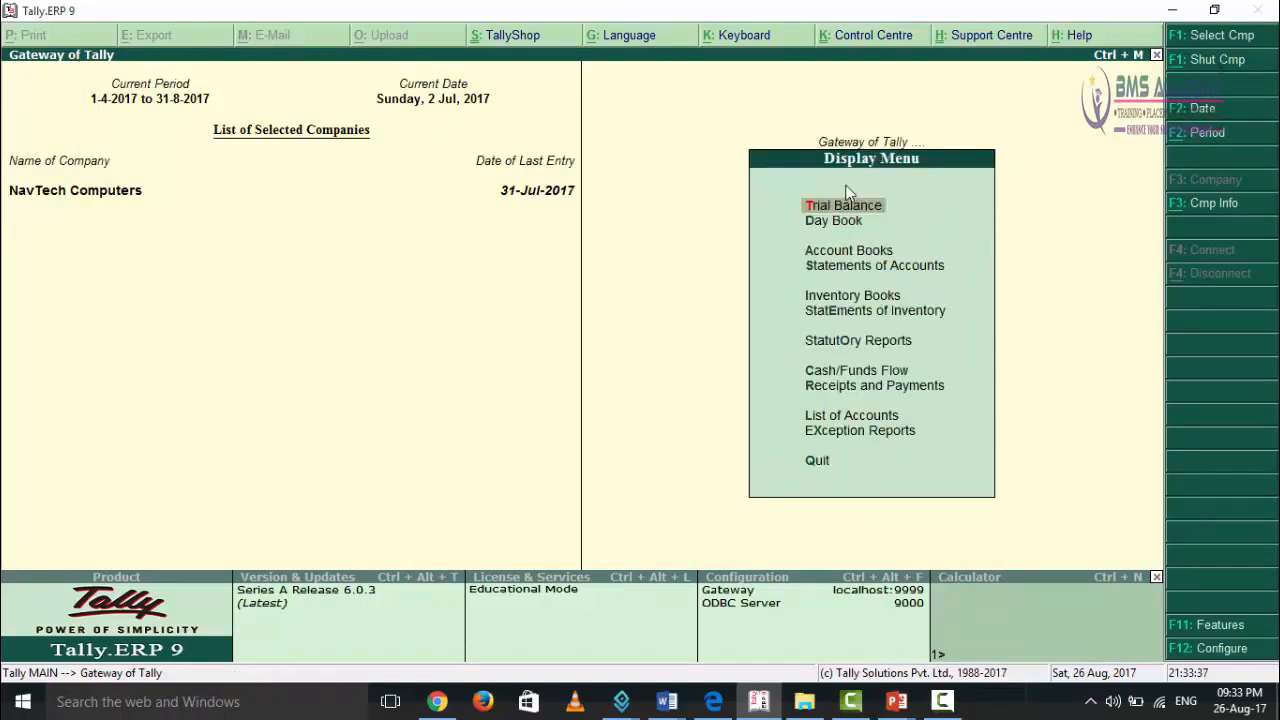
key(Down)
key(Return)
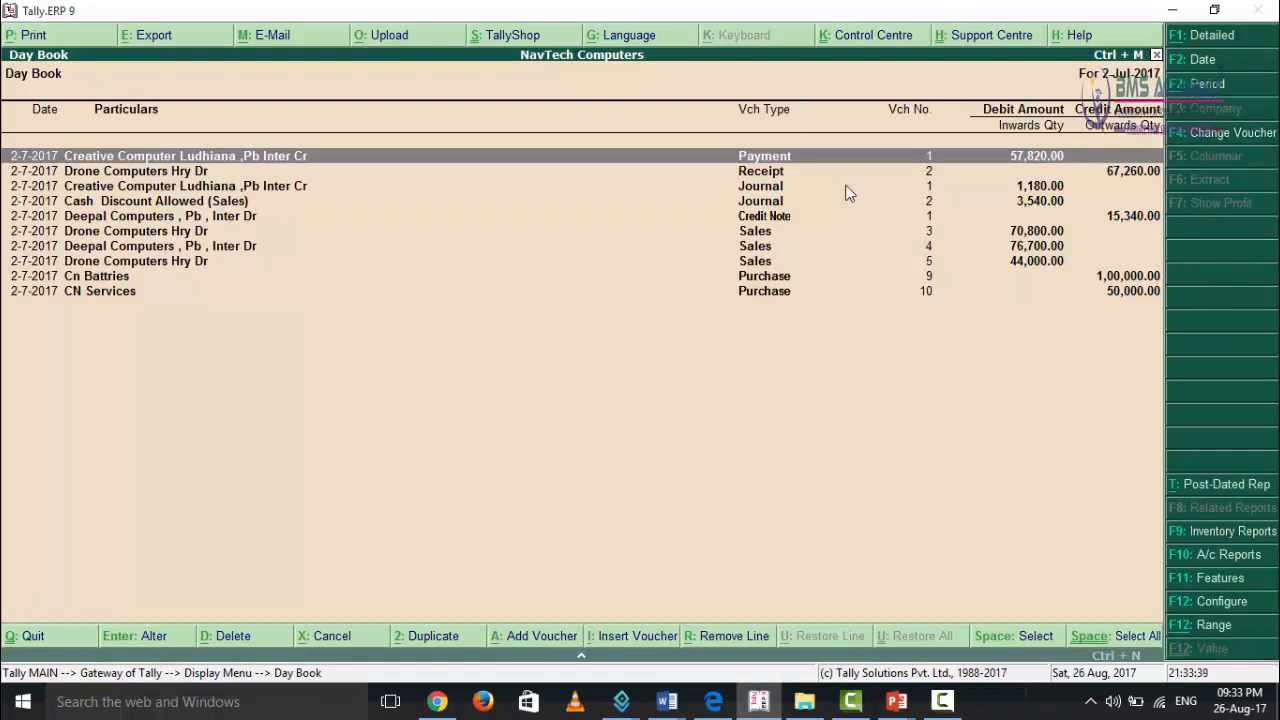
- Change the Day Book period to run from 1-4-2017 to 31-7
key(alt+F2)
text(1-4)
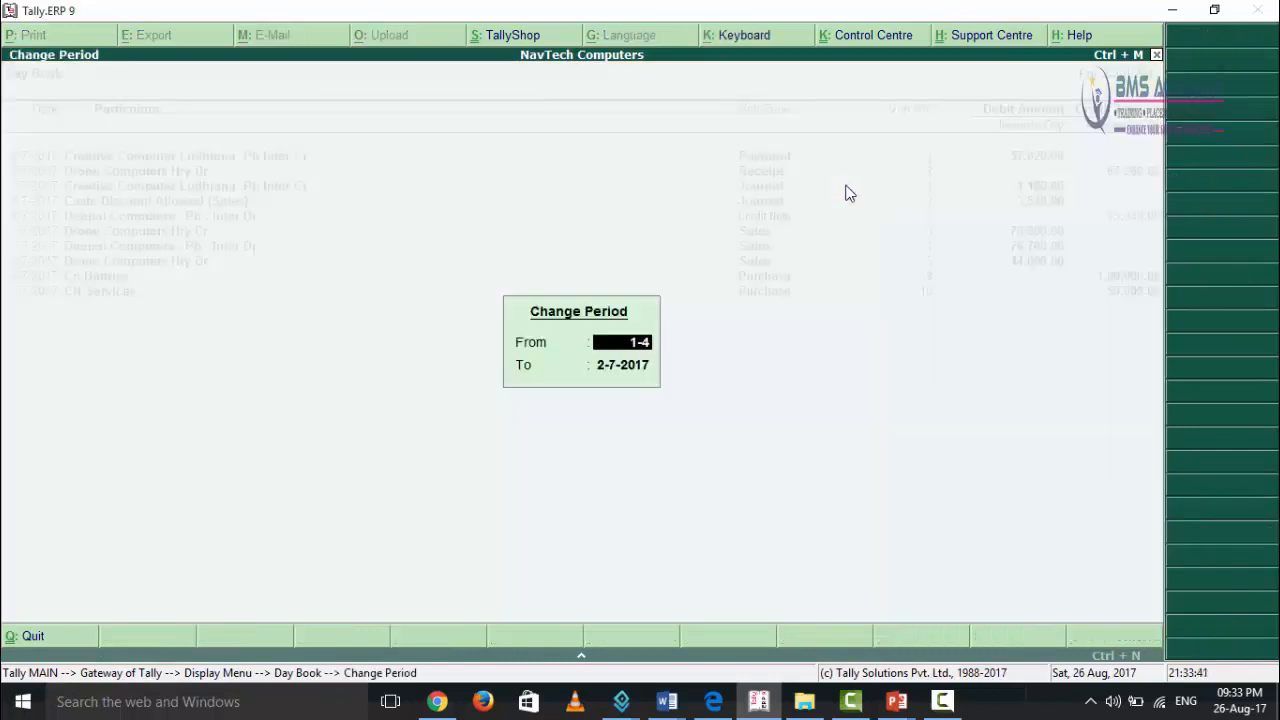
key(Return)
text(31-7)
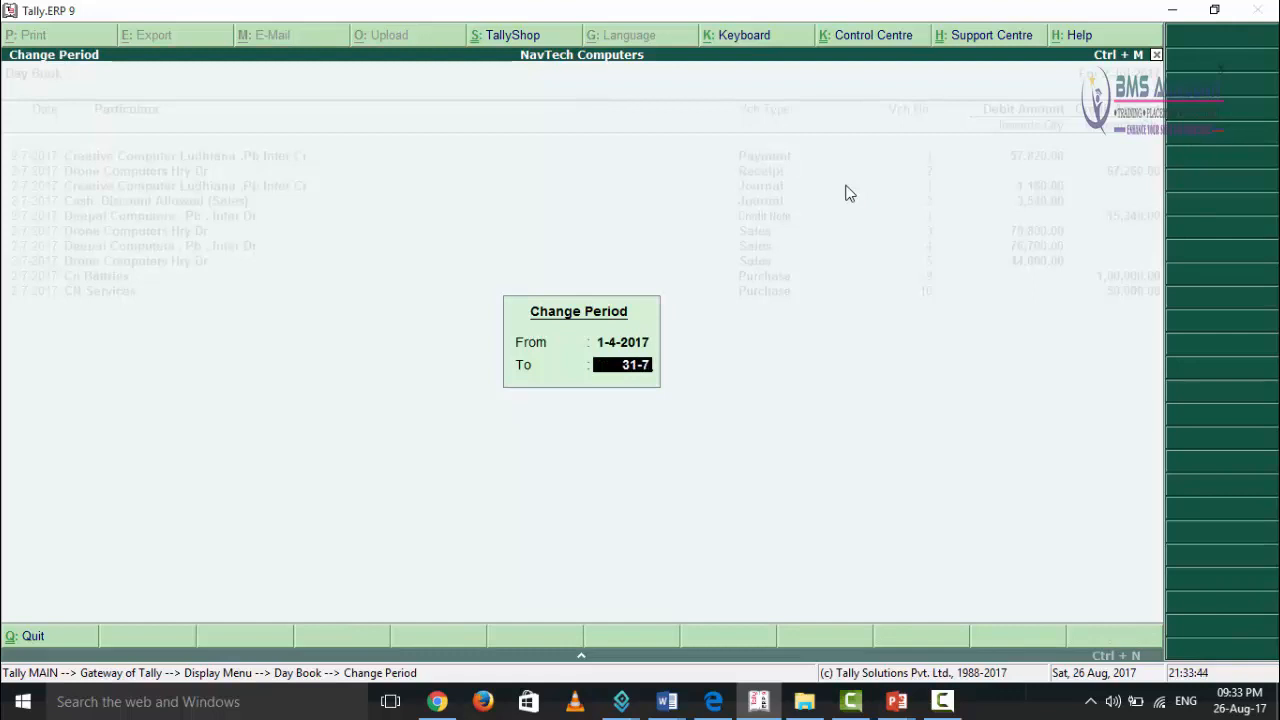
key(Return)
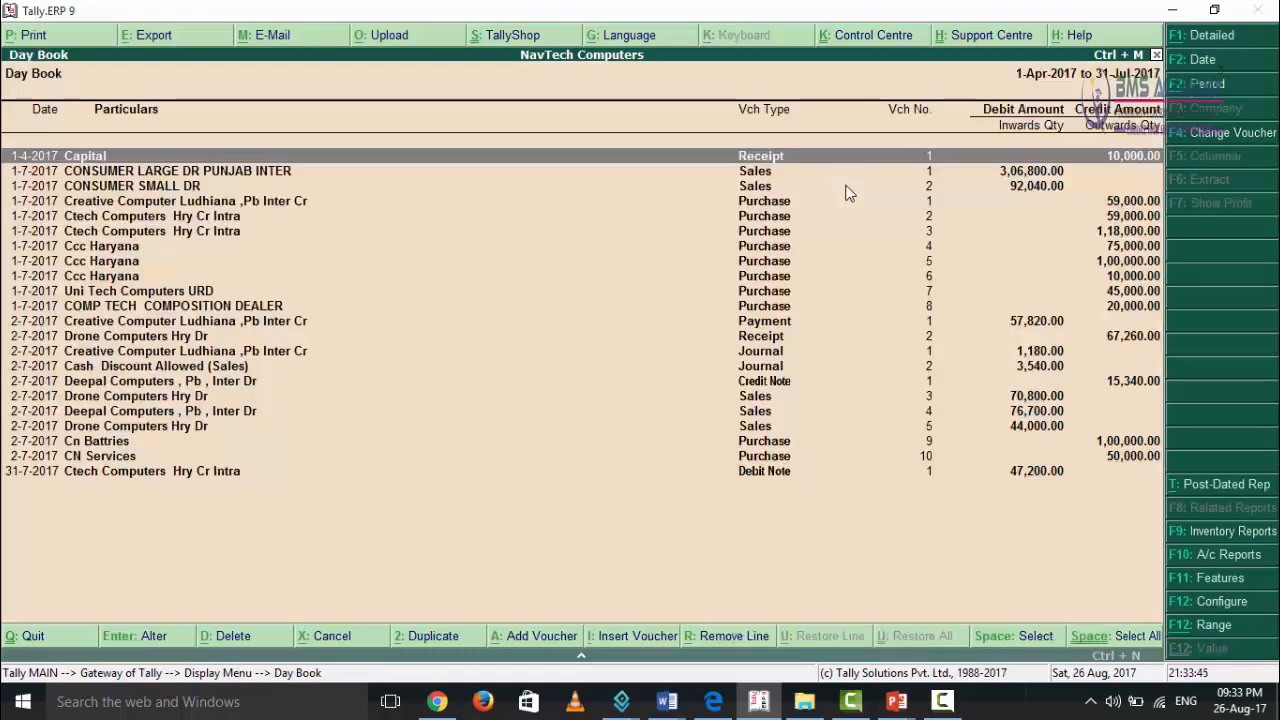
- Open the Ccc Haryana purchase voucher no. 5 dated 1-7-2017 for alteration
key(Down)
key(Down)
key(Down)
key(Down)
key(Down)
key(Down)
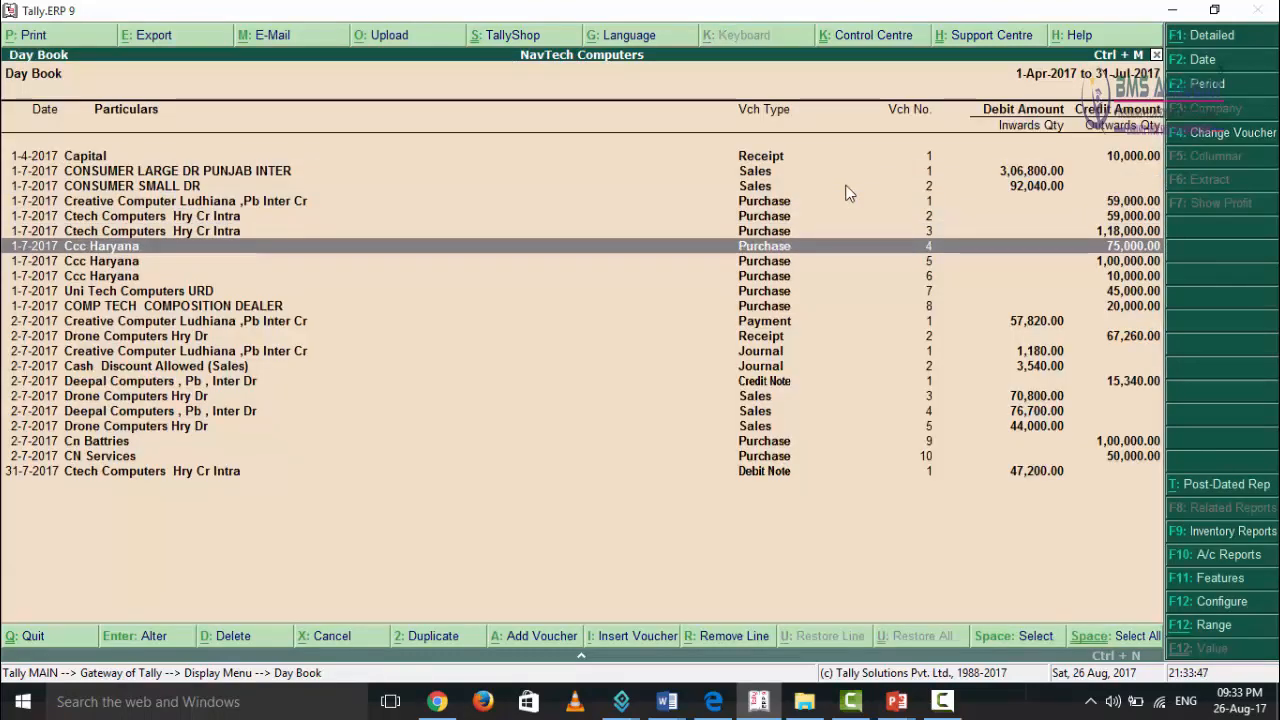
key(Down)
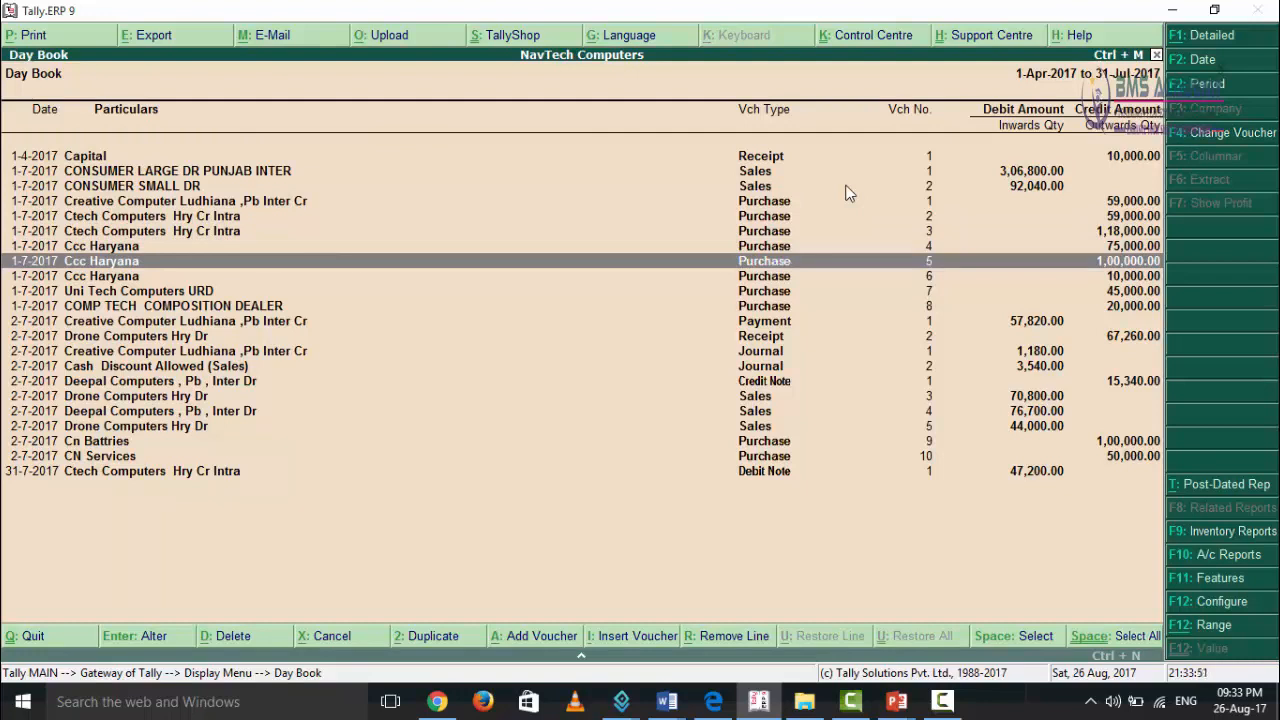
key(Return)
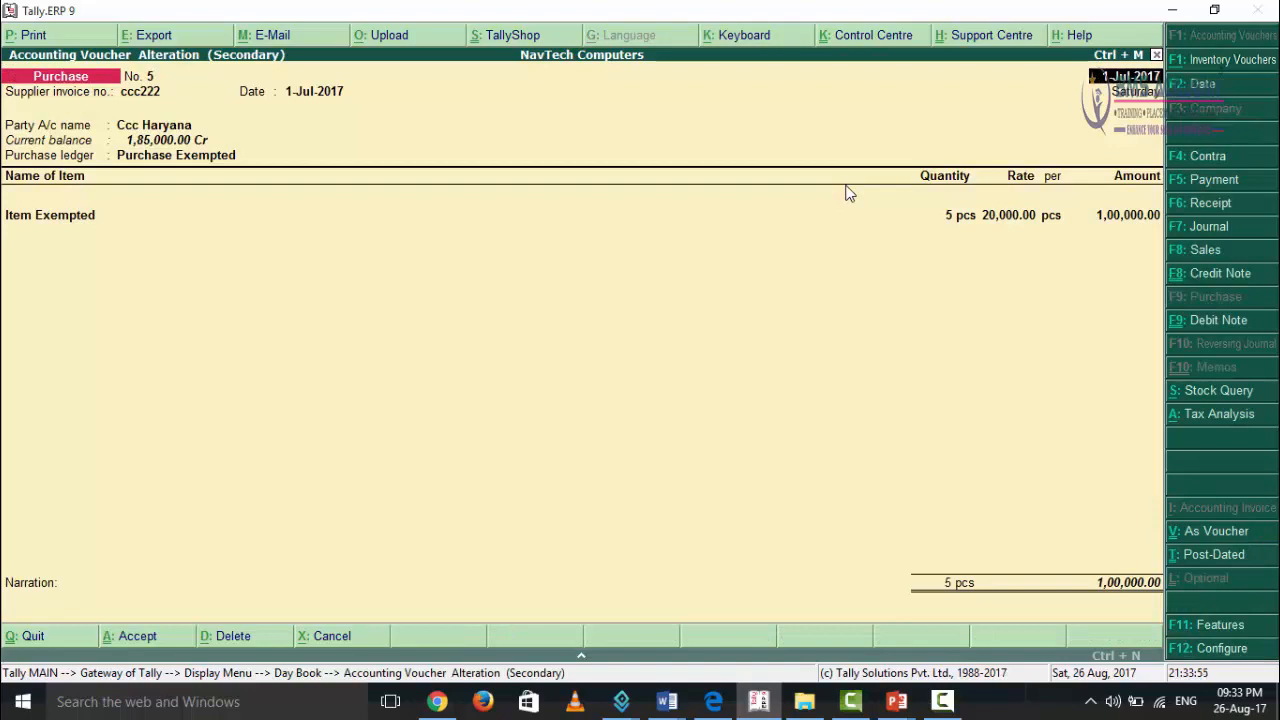
- Keep voucher date 1-Jul-2017, supplier invoice ccc222 and party Ccc Haryana, and accept the existing supplier details
key(Return)
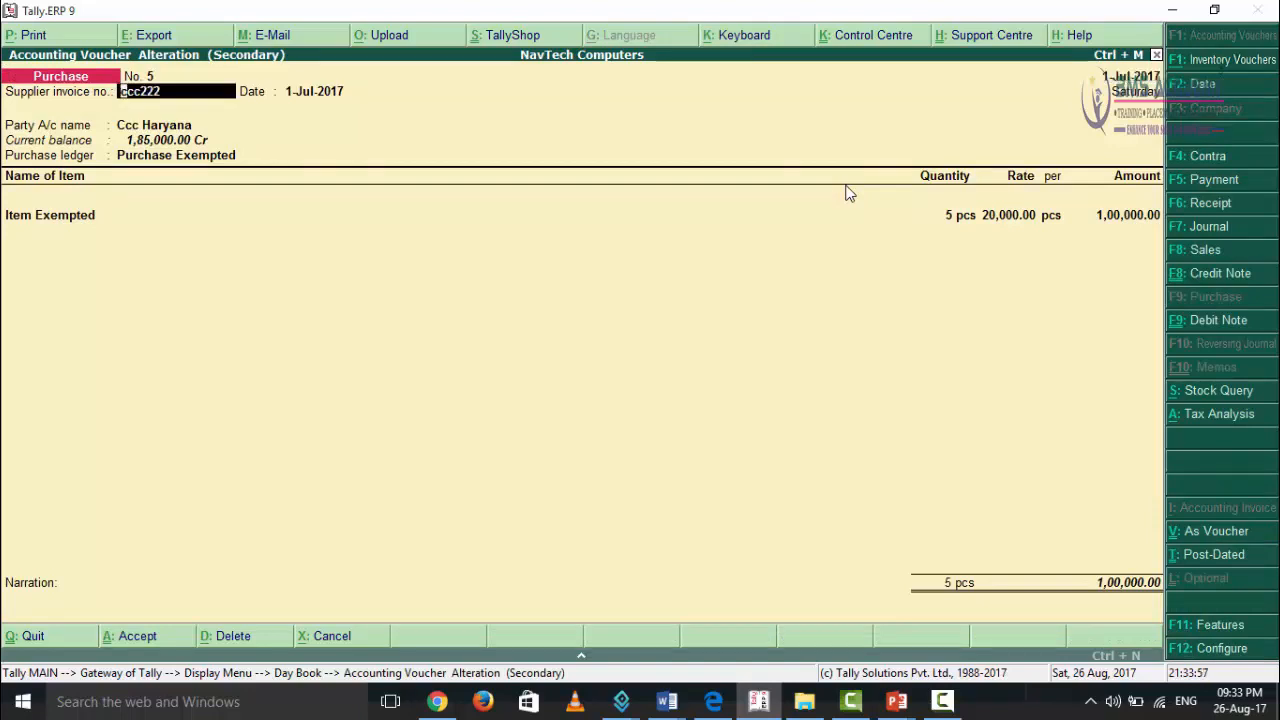
key(Return)
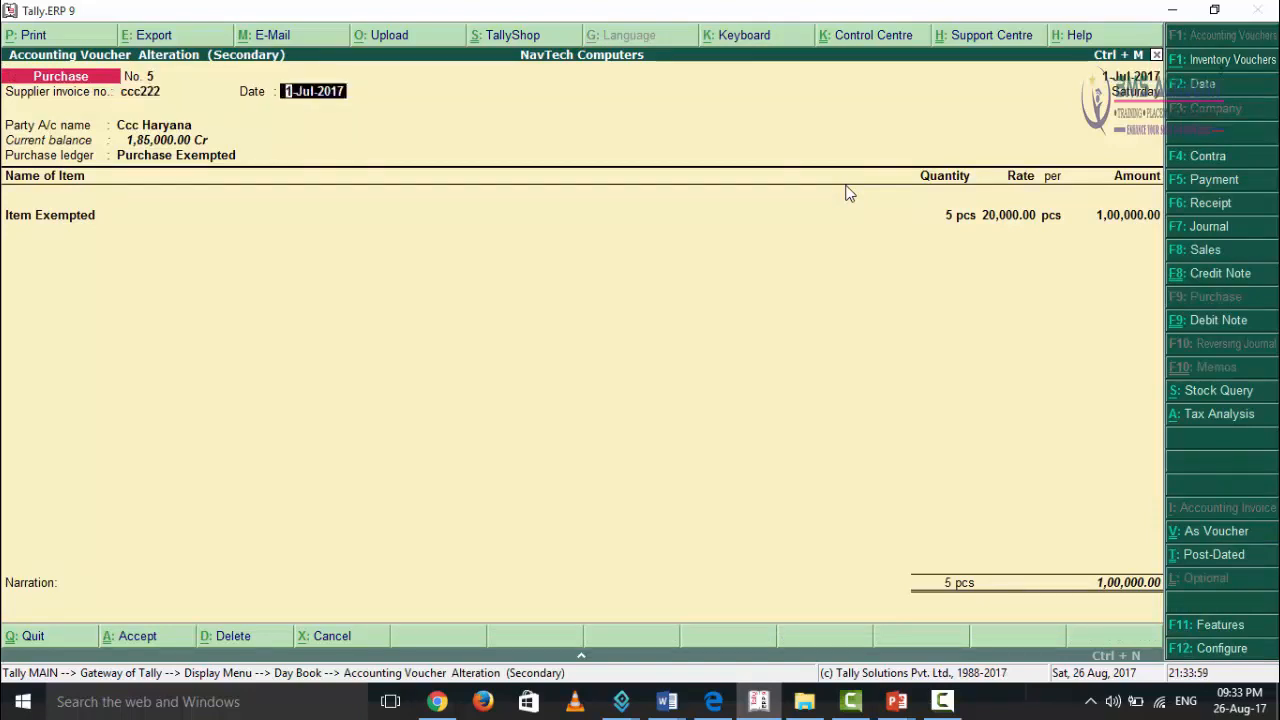
key(Return)
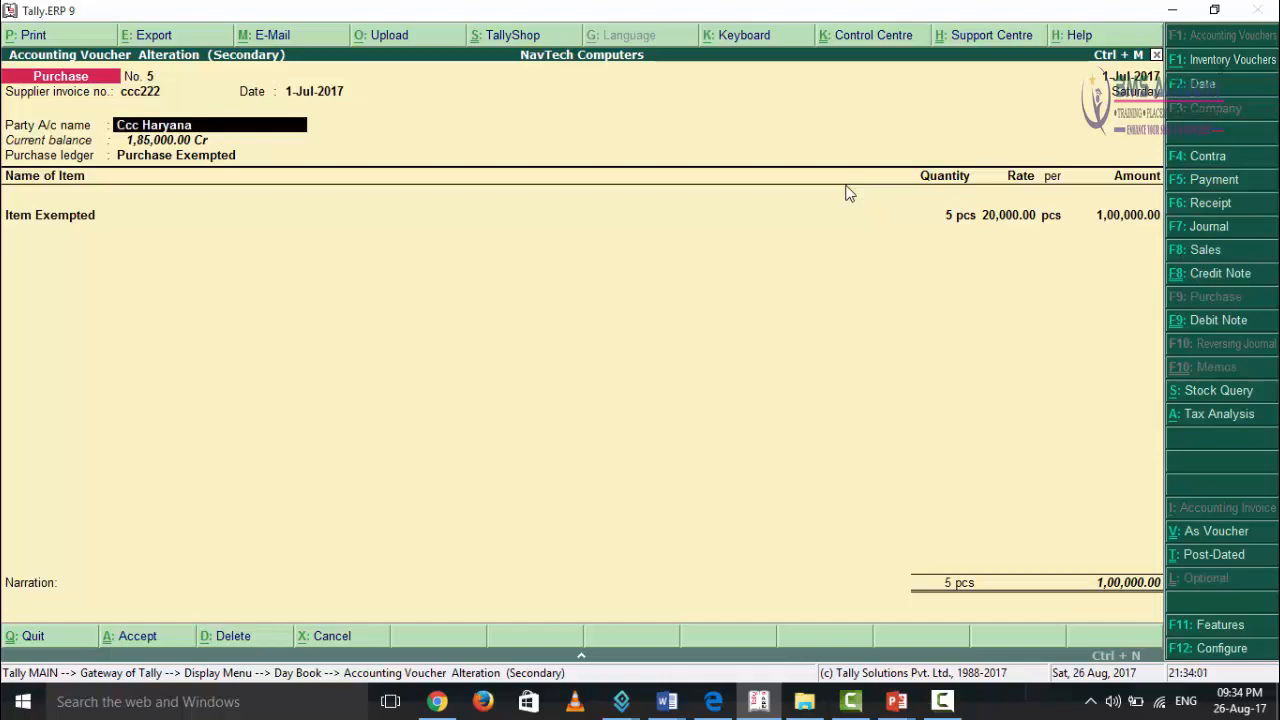
key(Return)
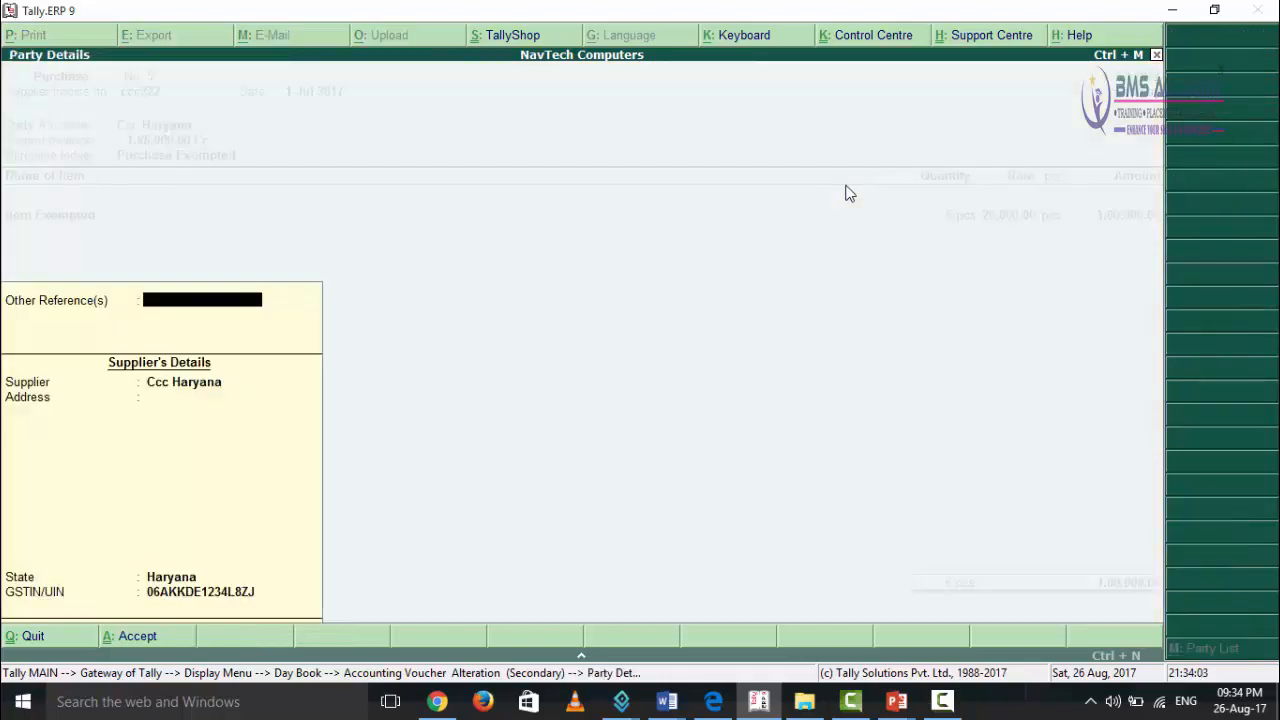
key(Return)
key(Return)
key(Return)
key(Return)
key(Return)
key(Return)
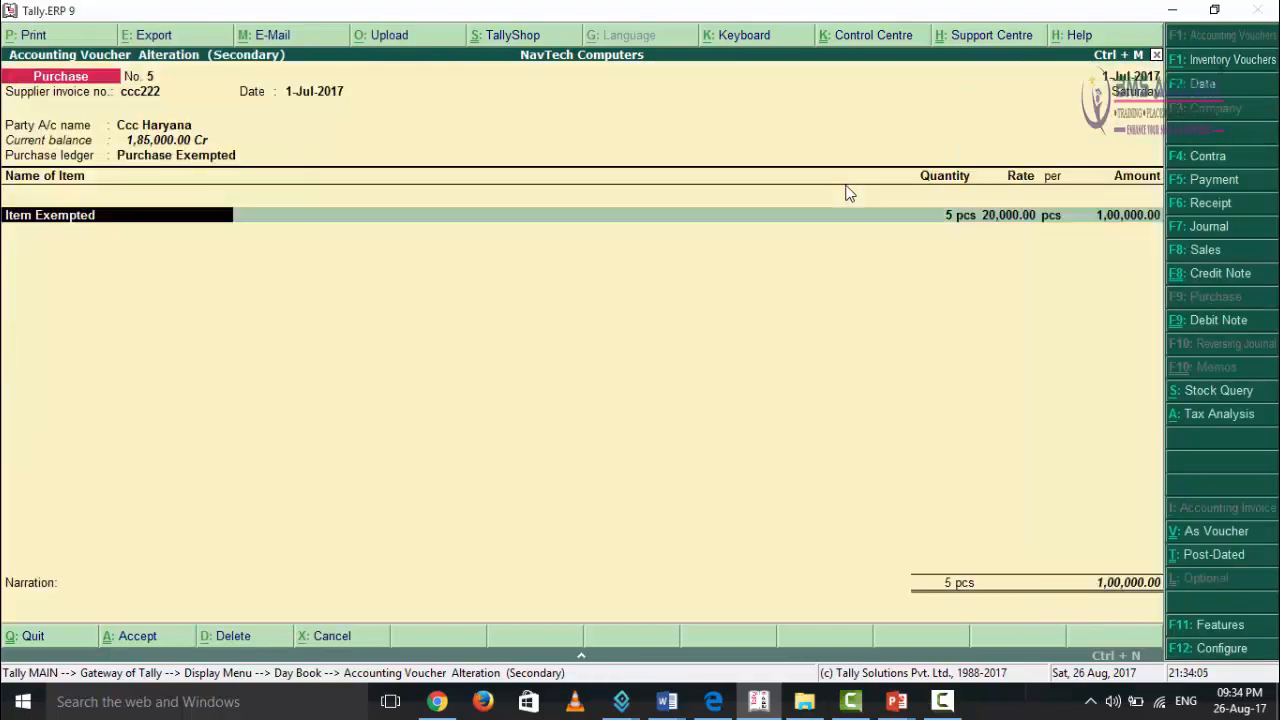
- Keep the Purchase Exempted ledger and Item Exempted at 5 pcs for 20,000.00 each, and save the purchase voucher
key(Up)
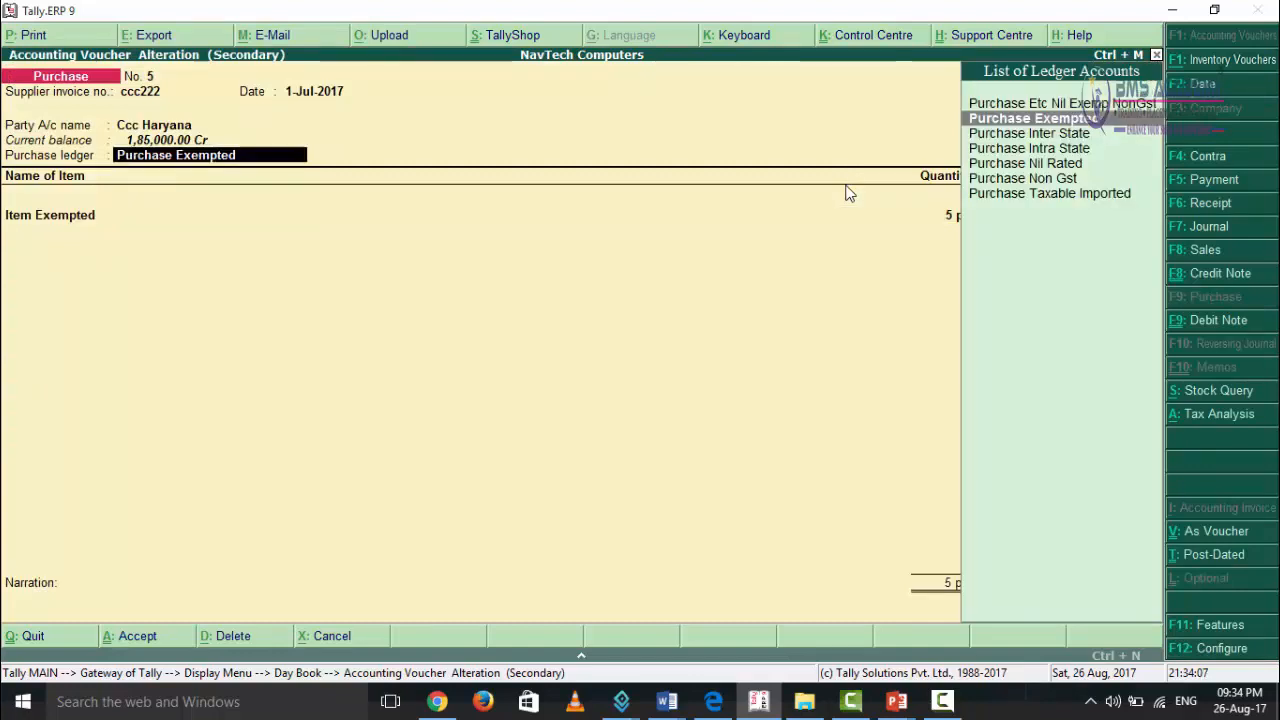
key(Return)
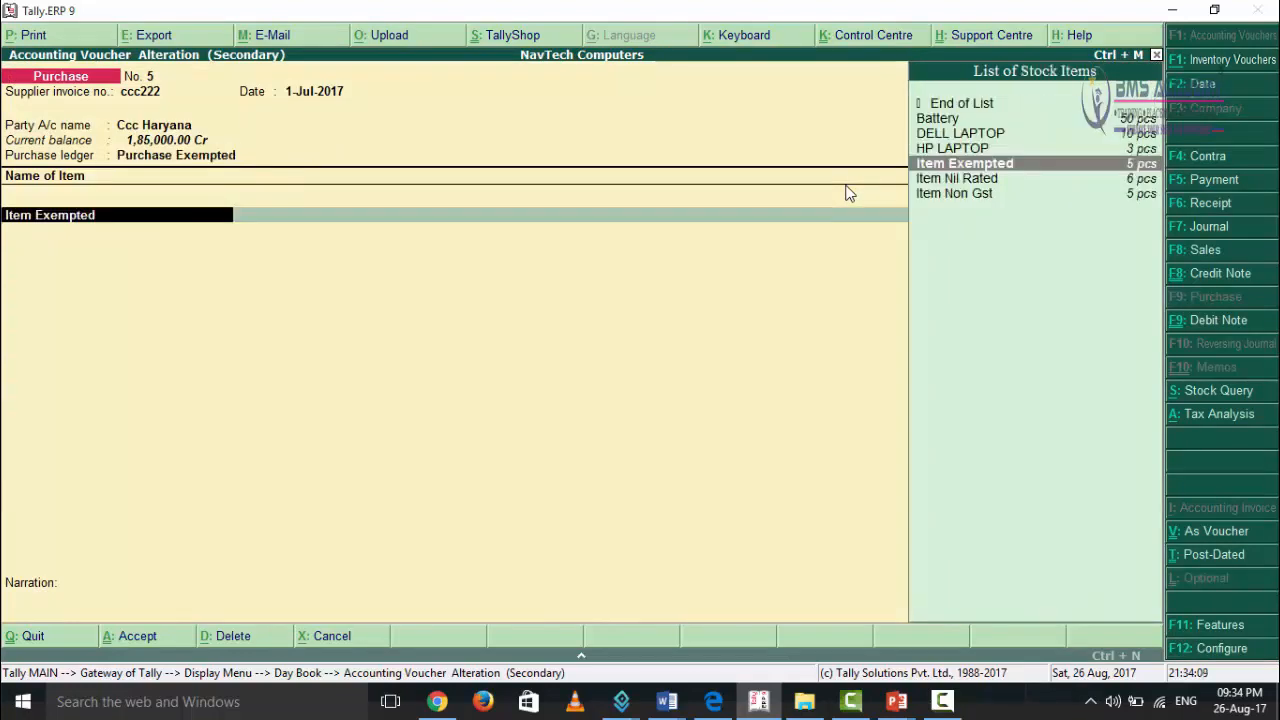
key(Return)
key(Return)
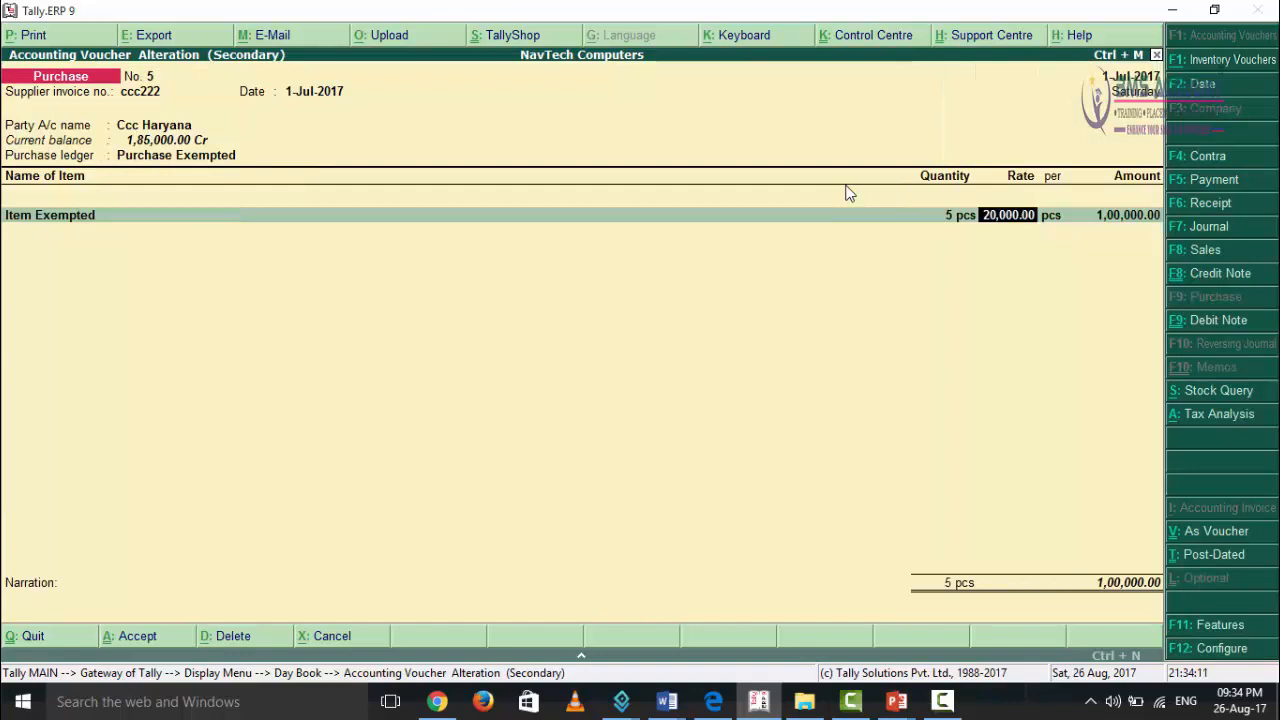
key(Return)
key(Return)
key(Return)
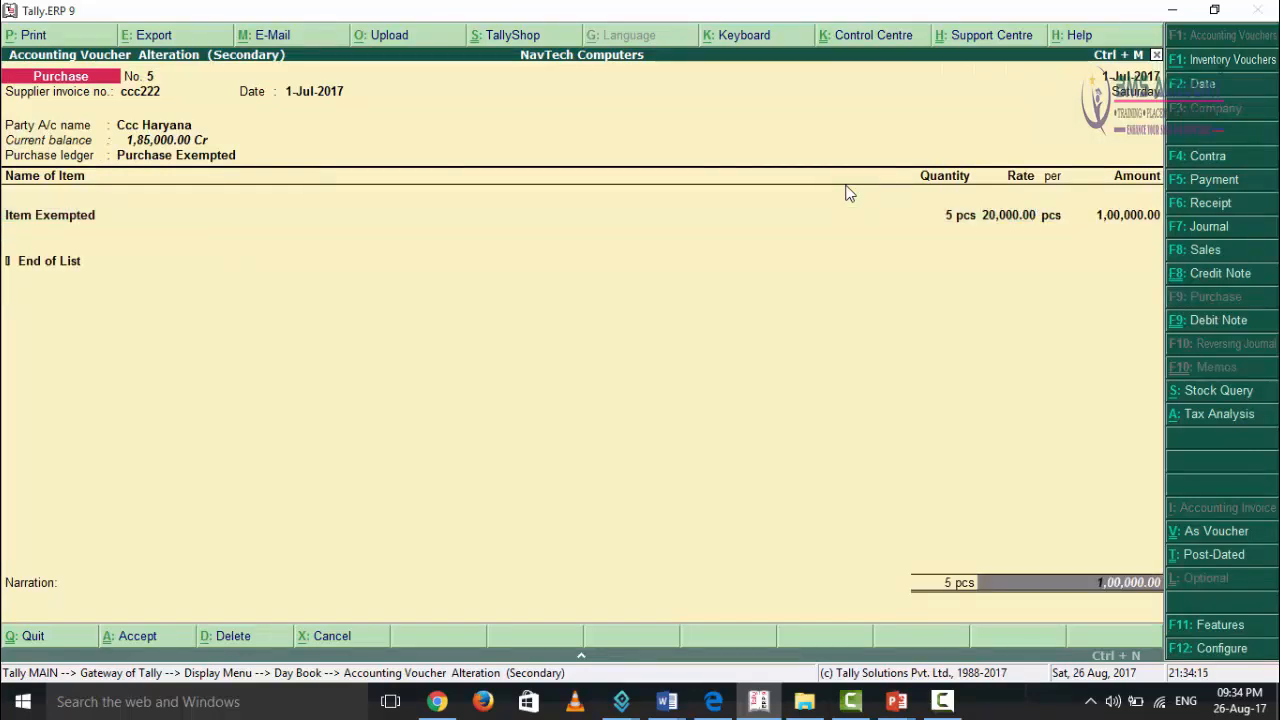
key(Return)
key(Return)
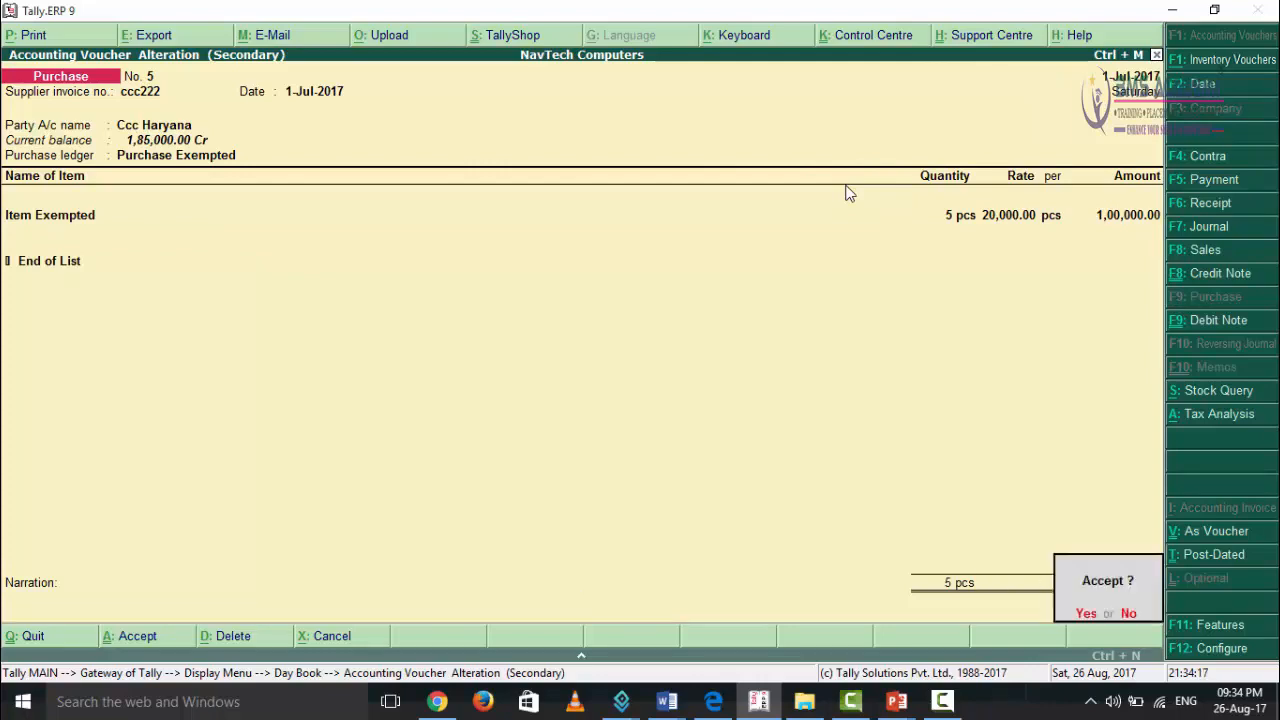
key(Return)
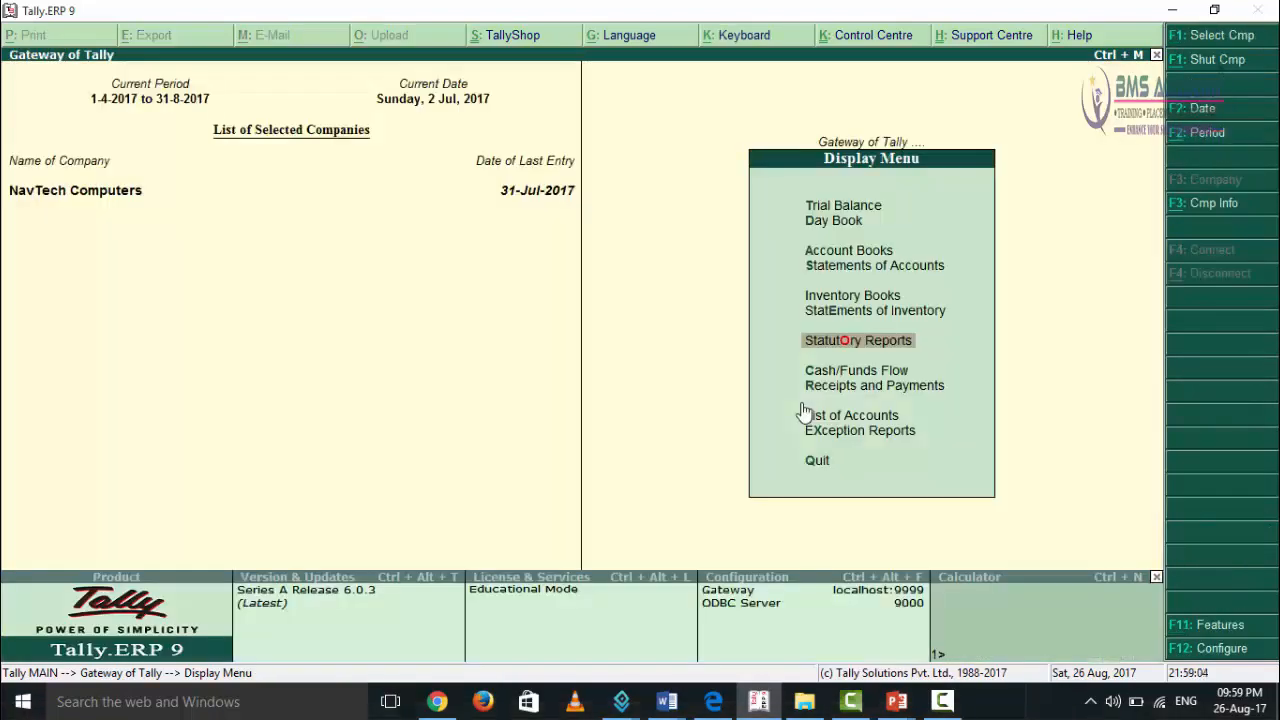
- Open the GSTR-2 return from the GST statutory reports
key(Return)
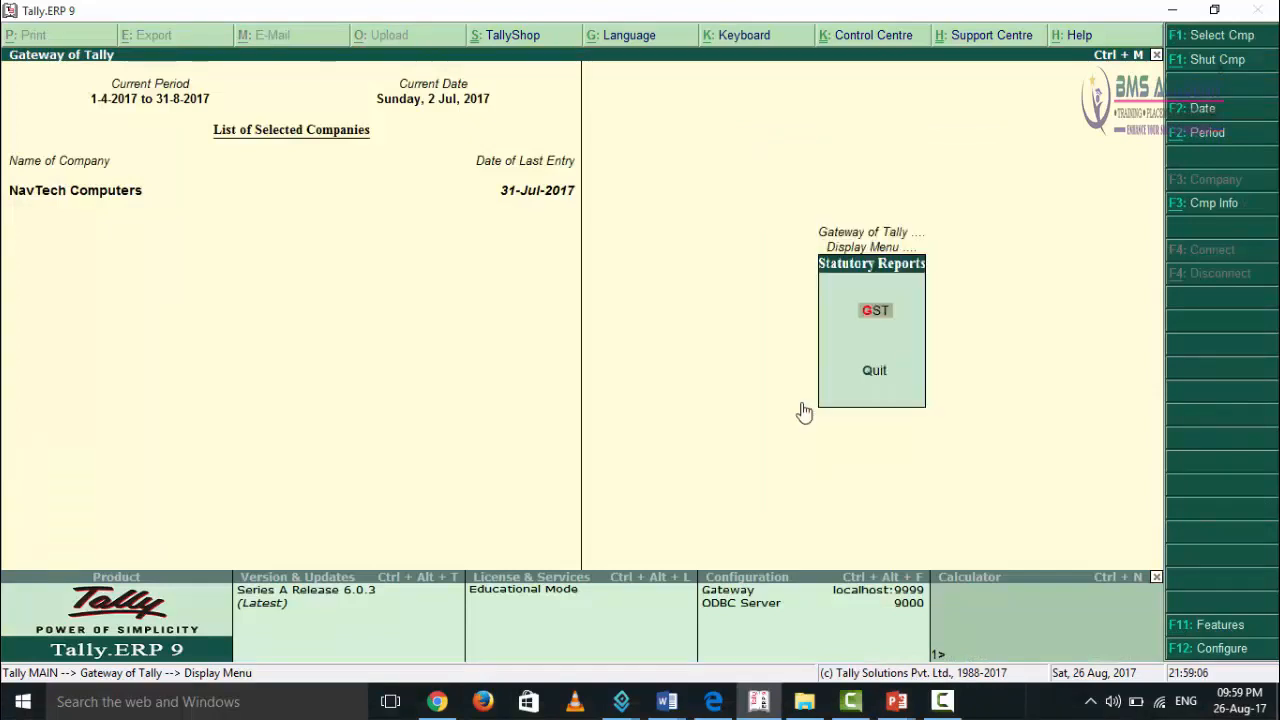
key(Return)
key(Down)
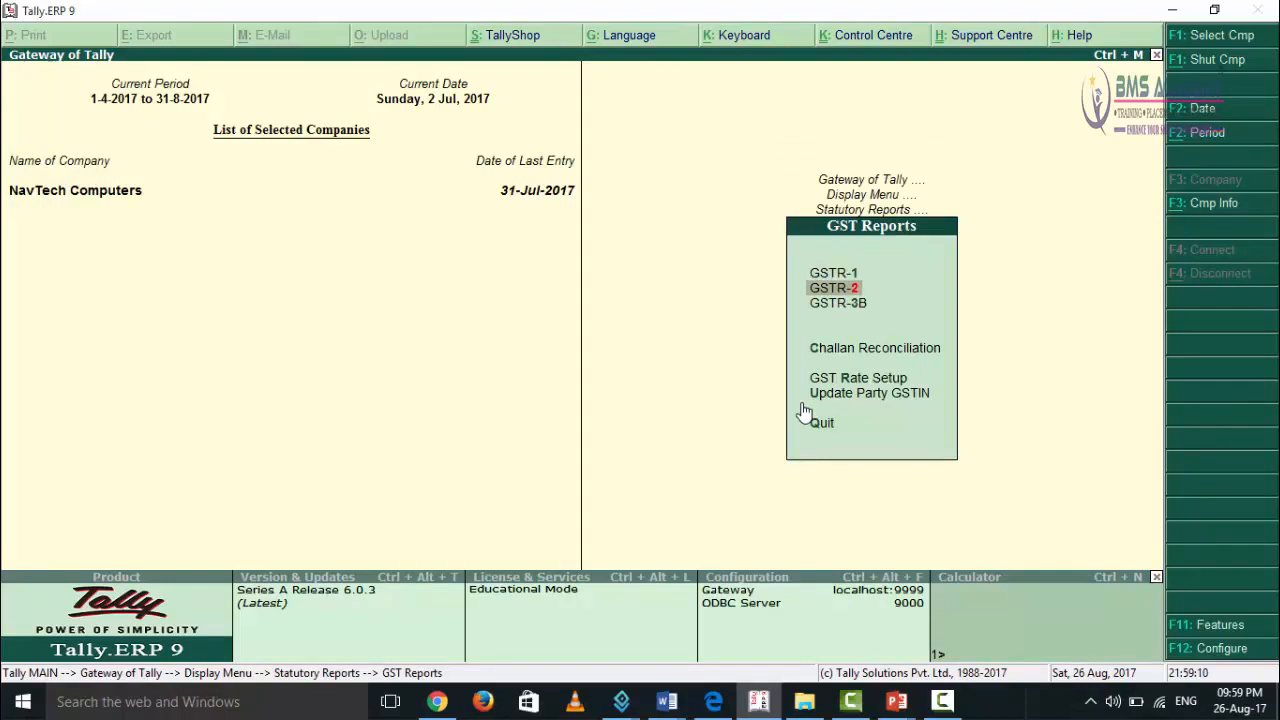
key(Return)
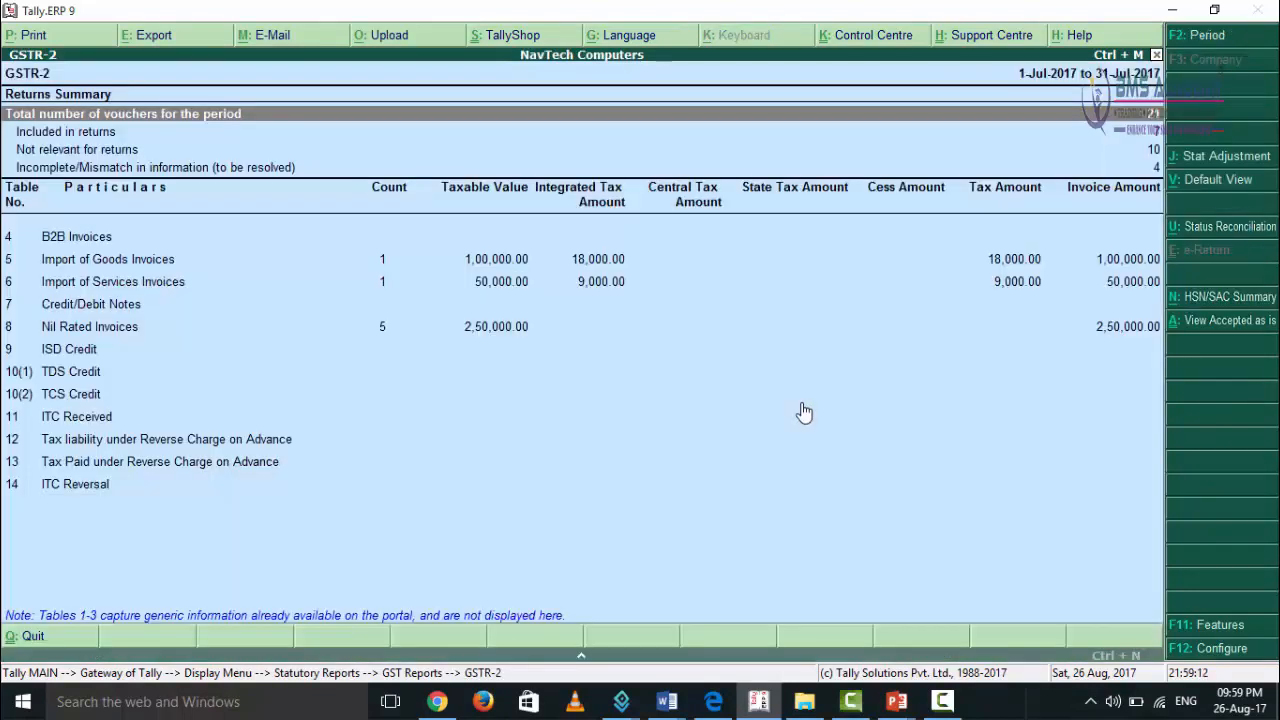
- Examine the Exempted purchases under Nil Rated Invoices in GSTR-2, and return to the returns summary
key(Down)
key(Down)
key(Down)
key(Down)
key(Down)
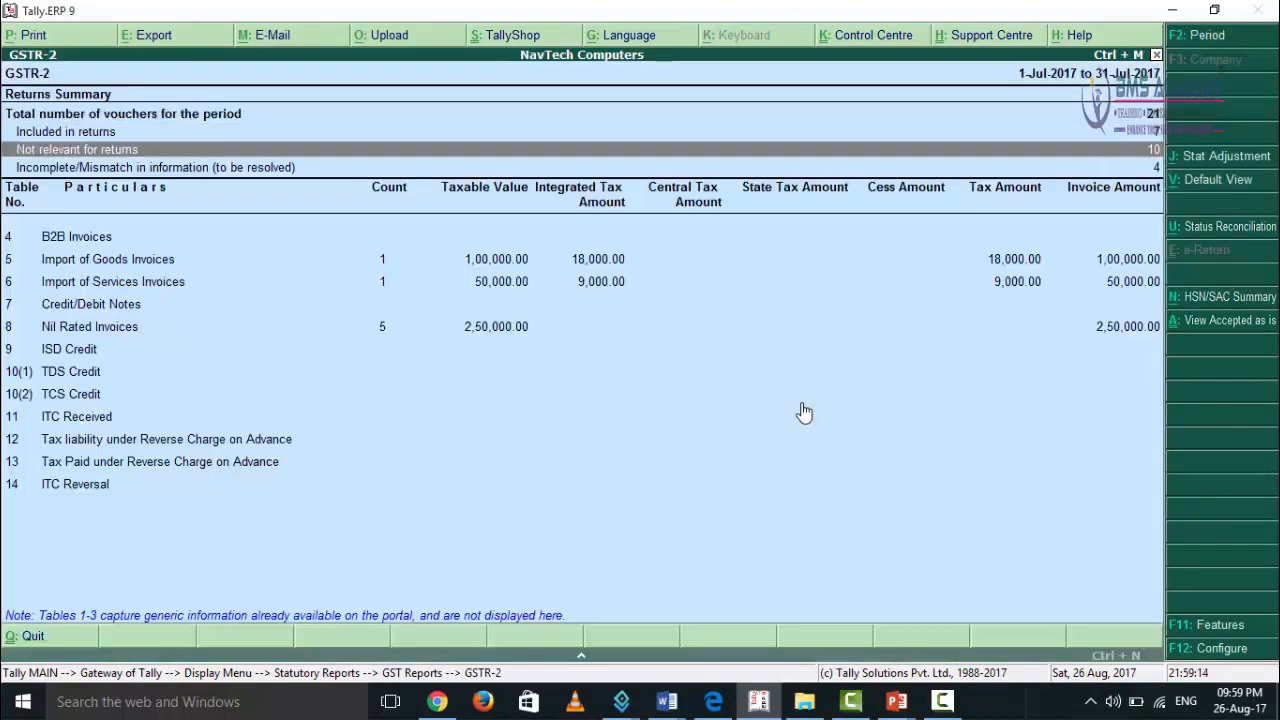
key(Down)
key(Down)
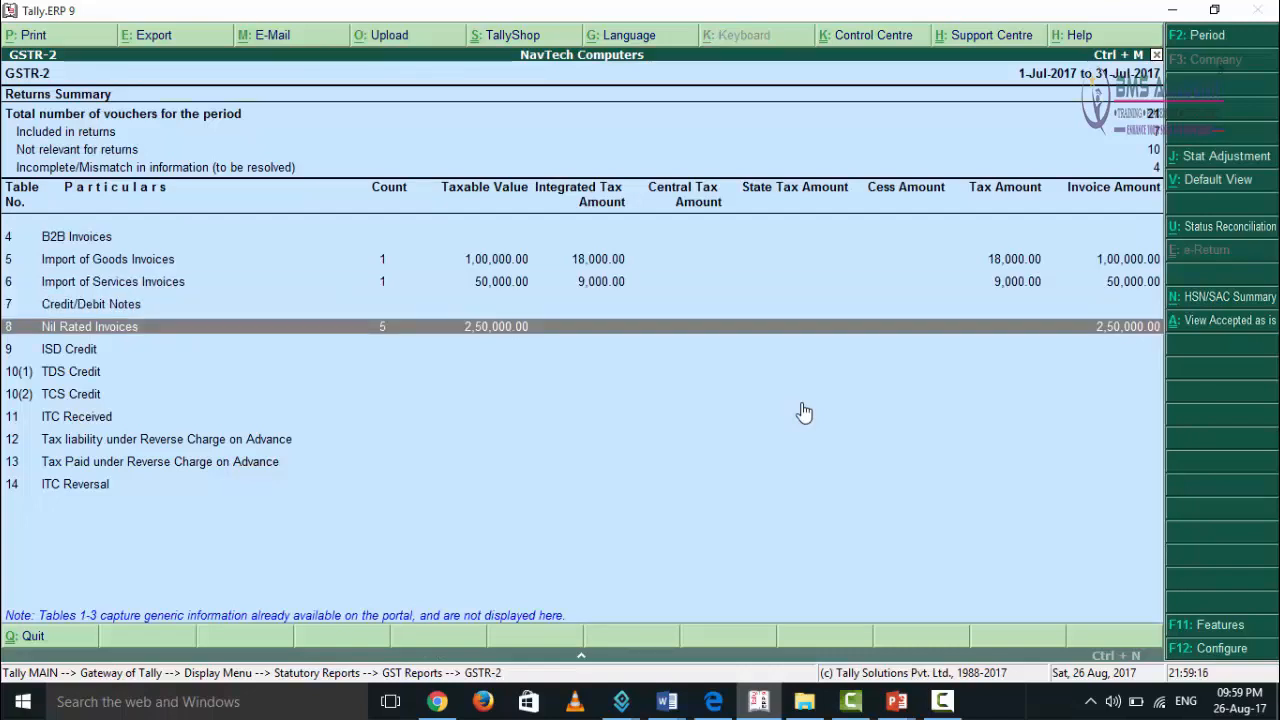
key(Return)
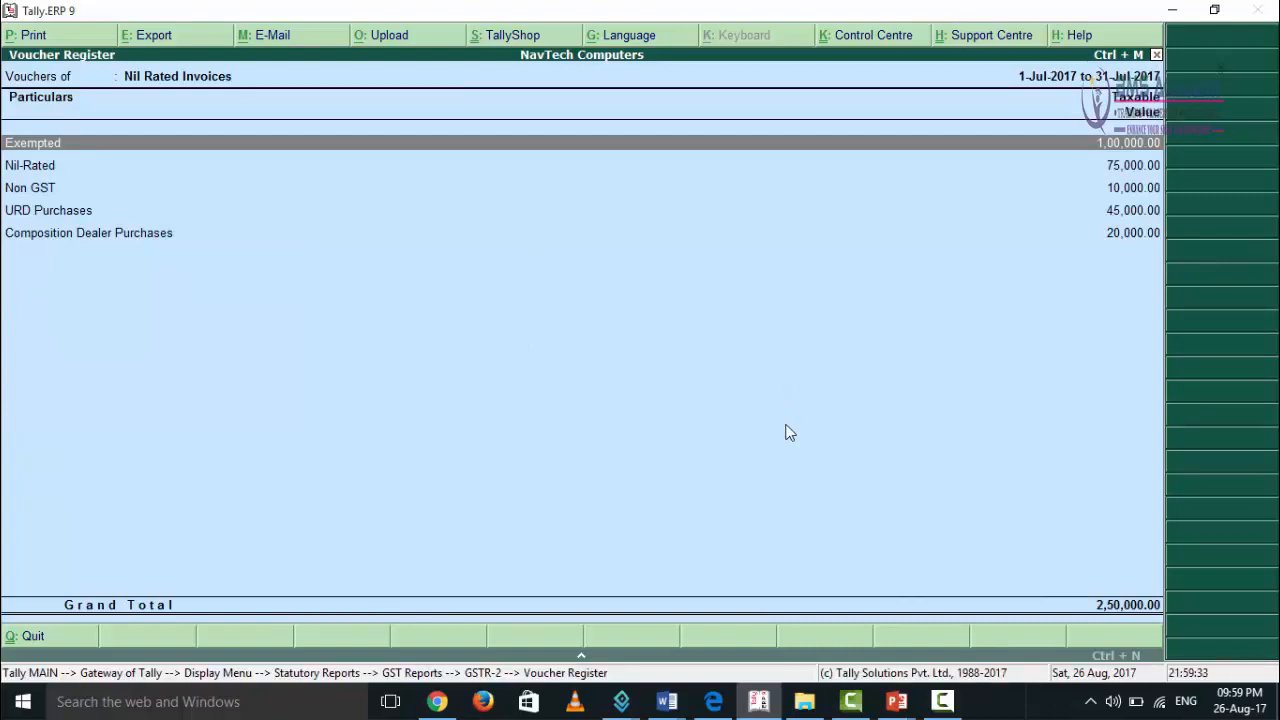
click(333, 153)
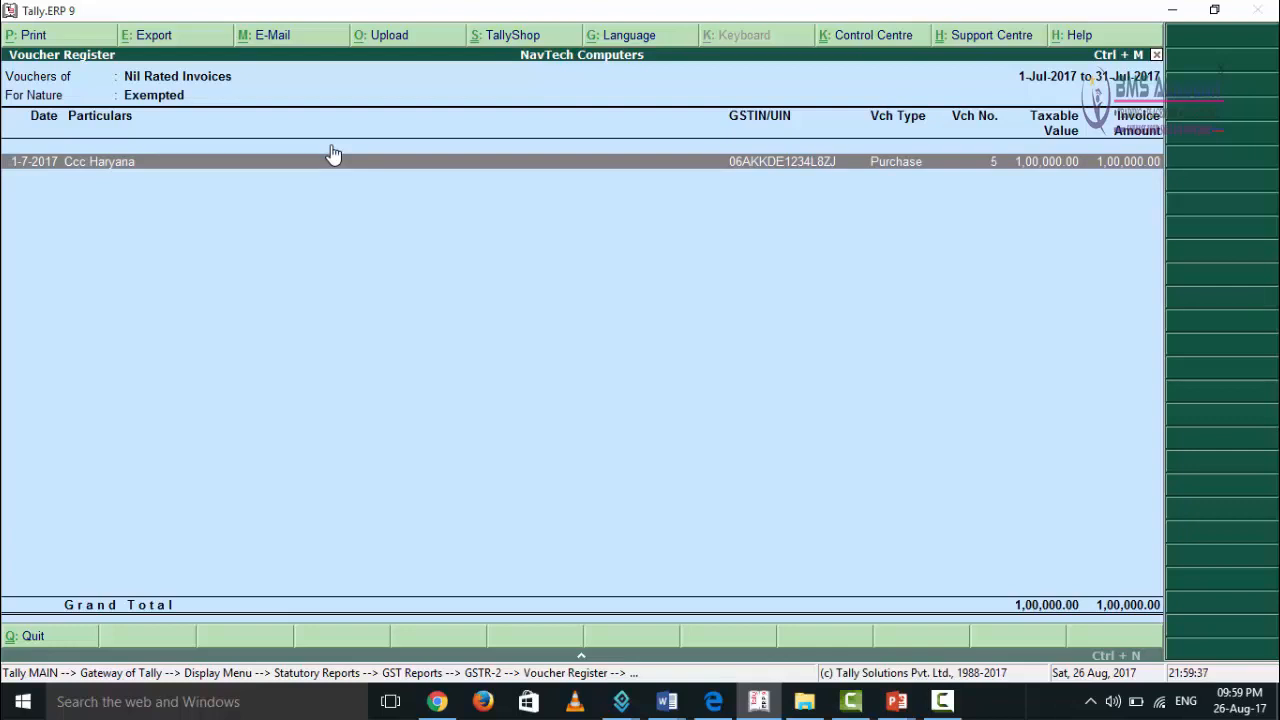
key(Escape)
key(Escape)
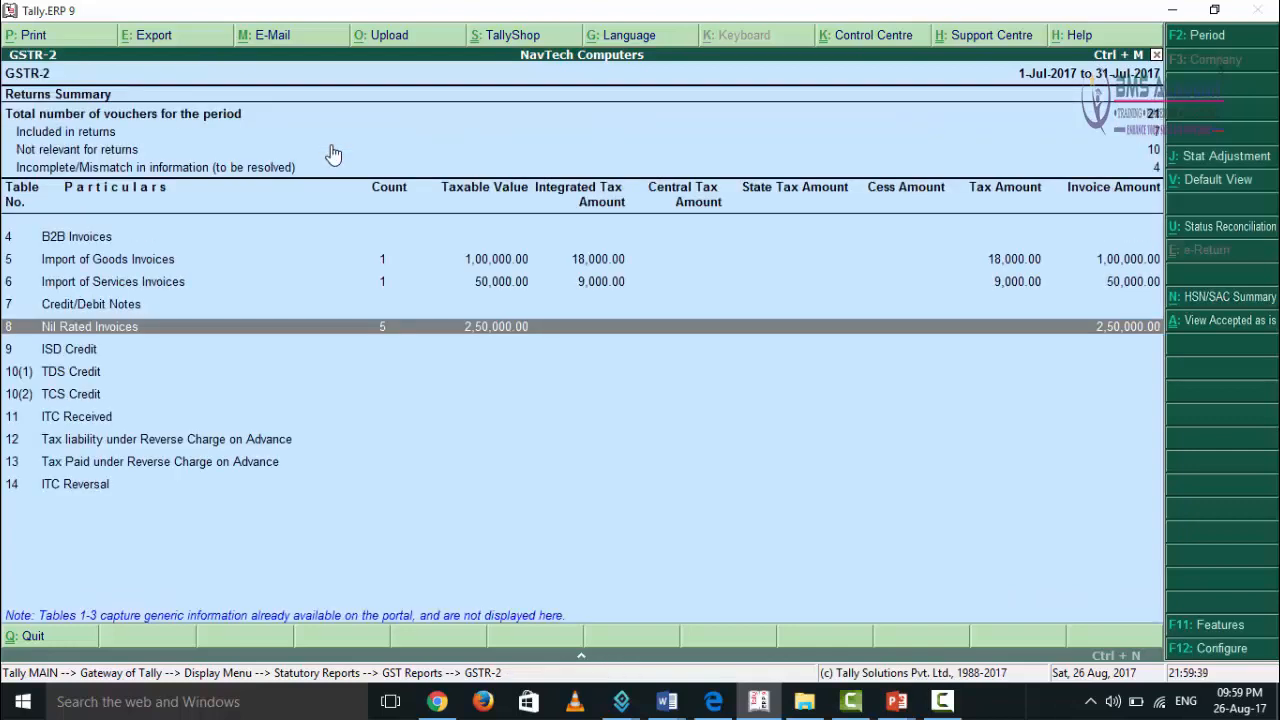